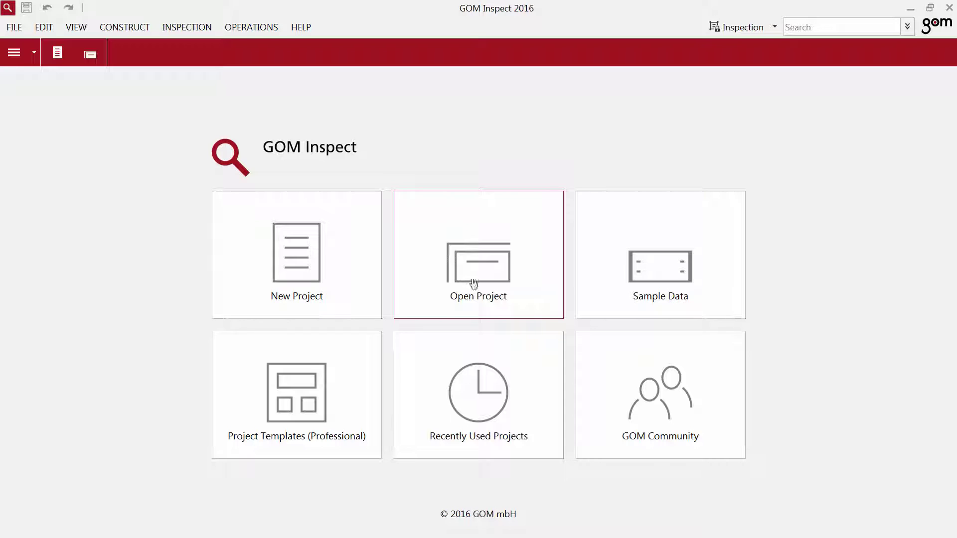
Browse the recent projects list and the GOM Community page, returning to the Start page each time
{"action": "left_click", "coordinate": [476, 387]}
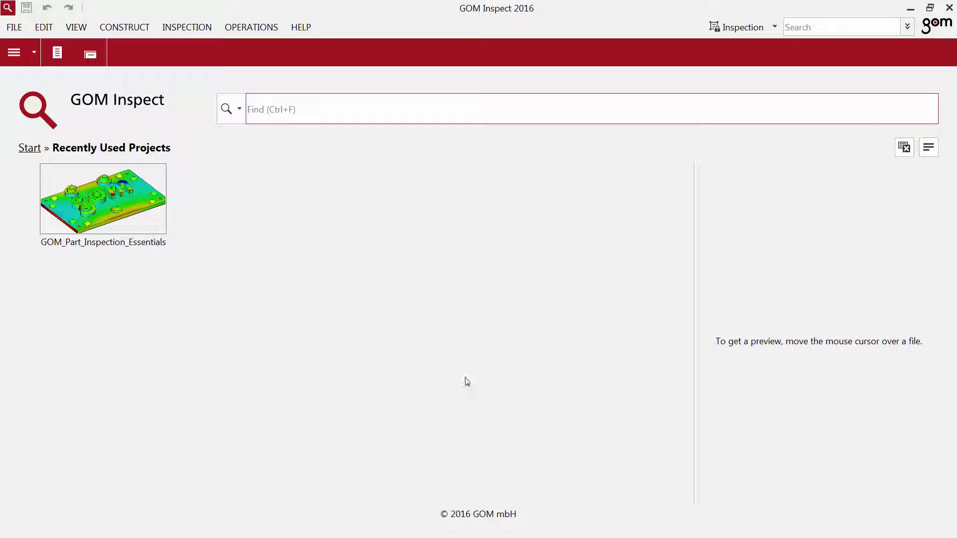
{"action": "mouse_move", "coordinate": [58, 187]}
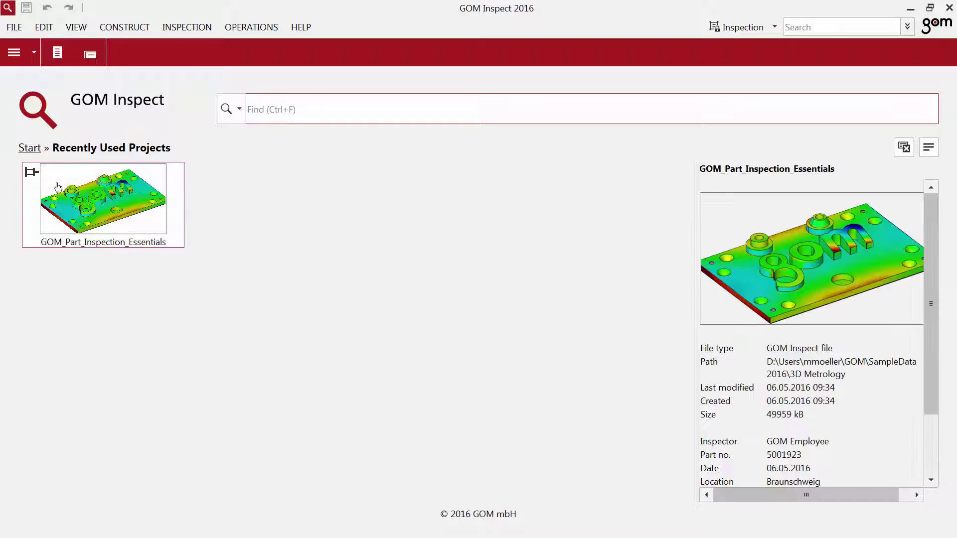
{"action": "left_click", "coordinate": [33, 148]}
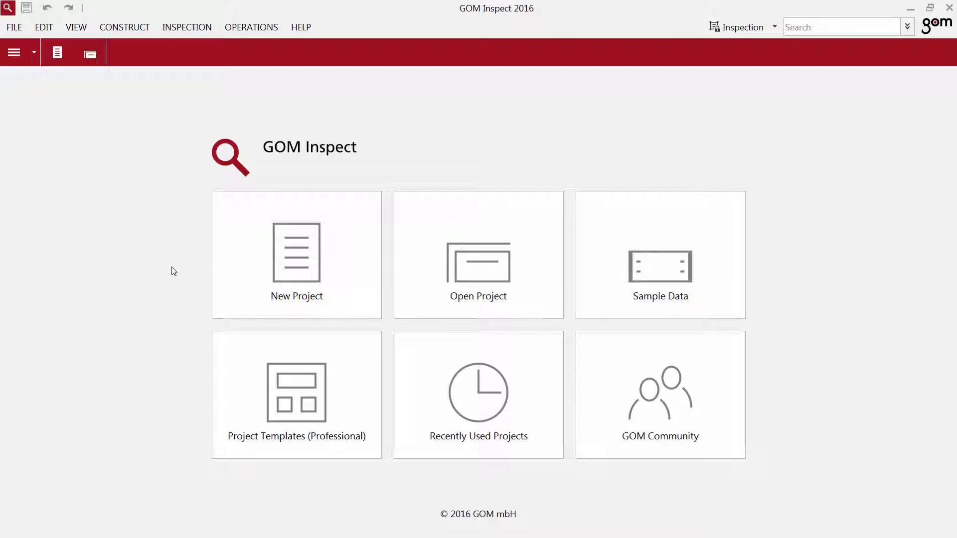
{"action": "left_click", "coordinate": [618, 403]}
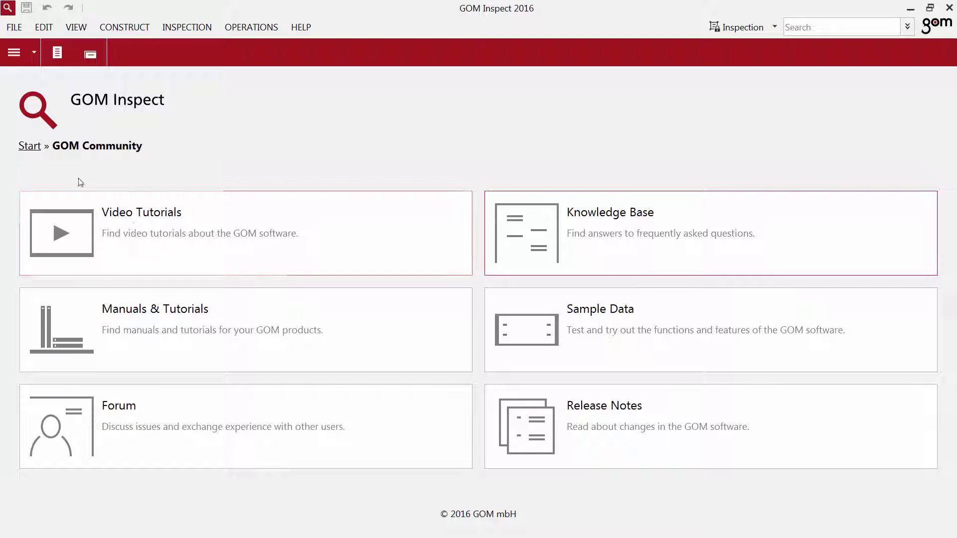
{"action": "left_click", "coordinate": [30, 146]}
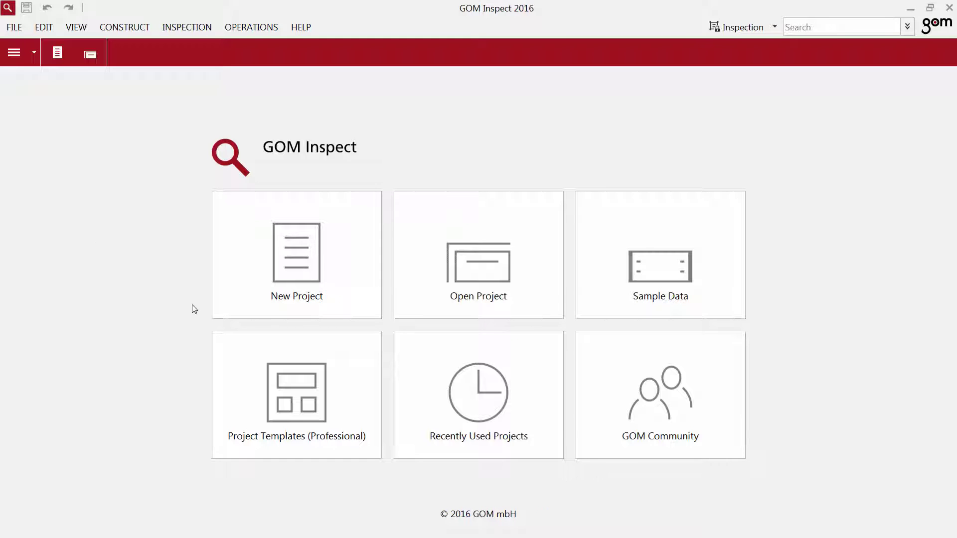
Download the sample data and open the GOM_Part_Trend_Analysis sample project
{"action": "left_click", "coordinate": [615, 297]}
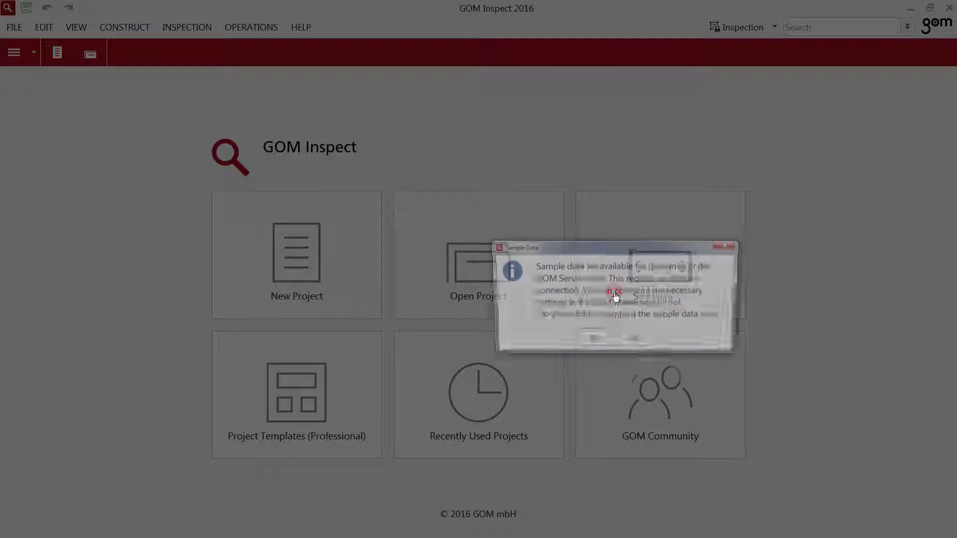
{"action": "left_click", "coordinate": [593, 342]}
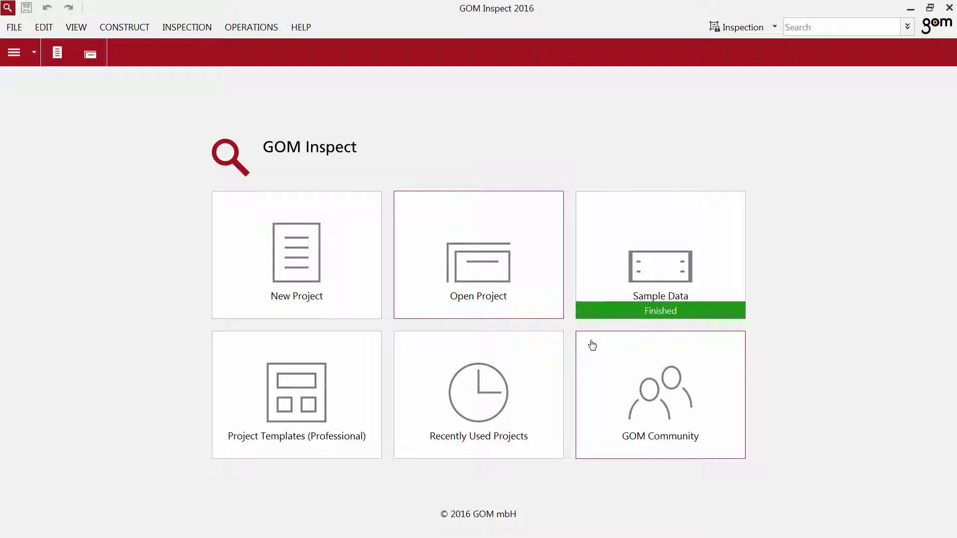
{"action": "left_click", "coordinate": [643, 277]}
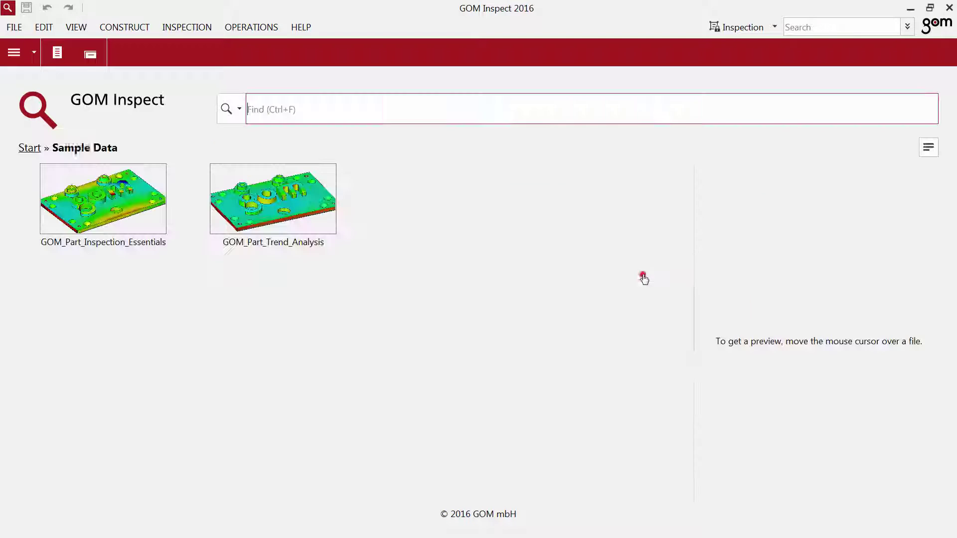
{"action": "left_click", "coordinate": [283, 209]}
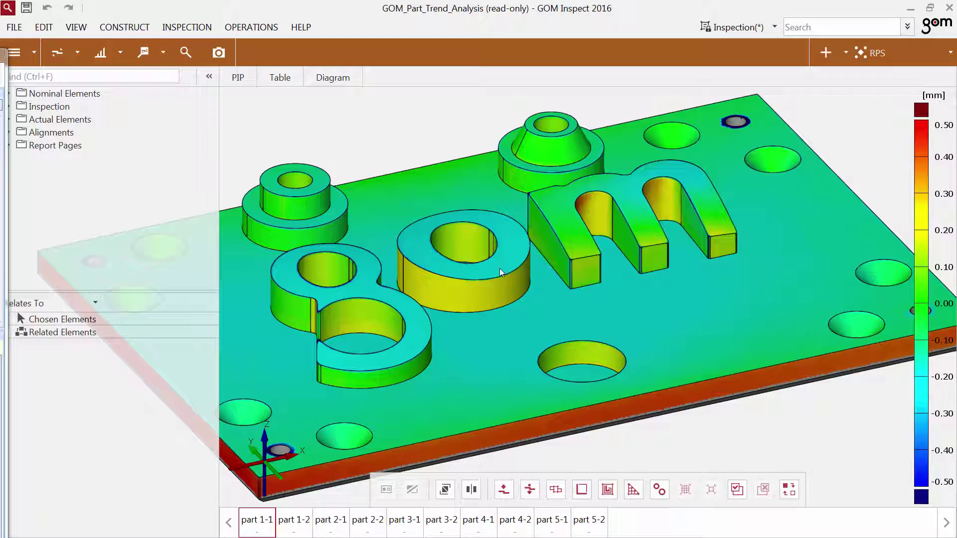
Orbit, pan and zoom the deviation plate, then snap to the top and isometric views
{"action": "mouse_move", "coordinate": [499, 269]}
{"action": "left_mouse_down"}
{"action": "mouse_move", "coordinate": [470, 257]}
{"action": "mouse_move", "coordinate": [506, 280]}
{"action": "left_mouse_up"}
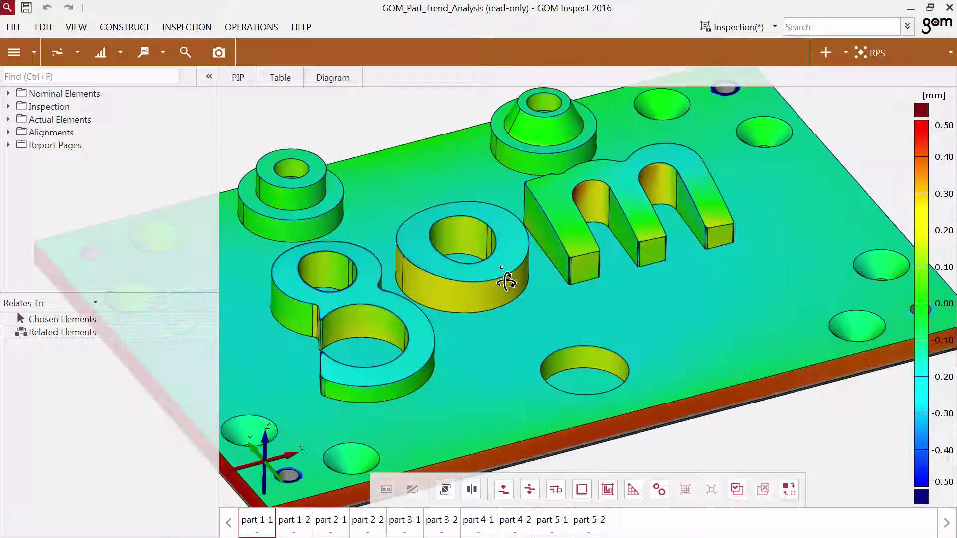
{"action": "scroll", "coordinate": [507, 280], "scroll_direction": "up", "scroll_amount": 2}
{"action": "scroll", "coordinate": [507, 283], "scroll_direction": "up", "scroll_amount": 3}
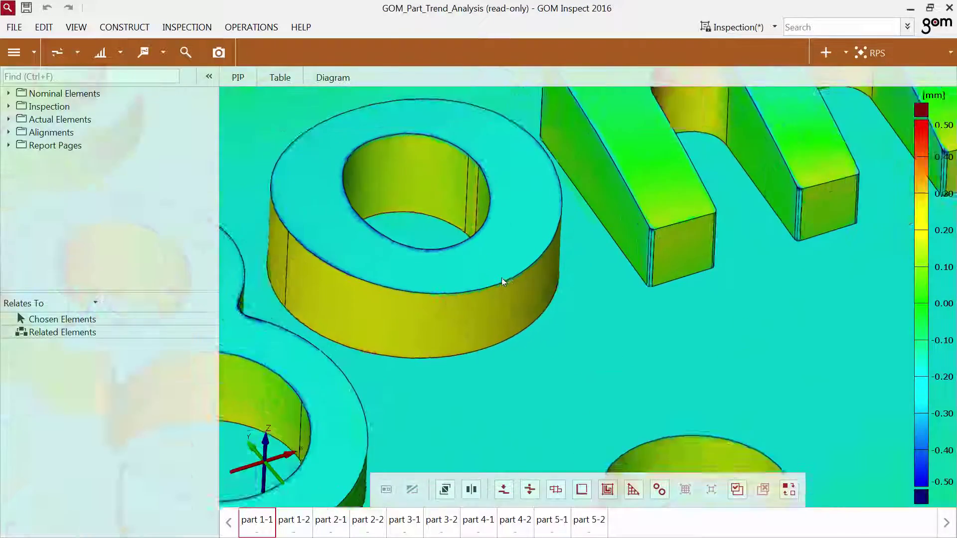
{"action": "scroll", "coordinate": [501, 278], "scroll_direction": "down", "scroll_amount": 4}
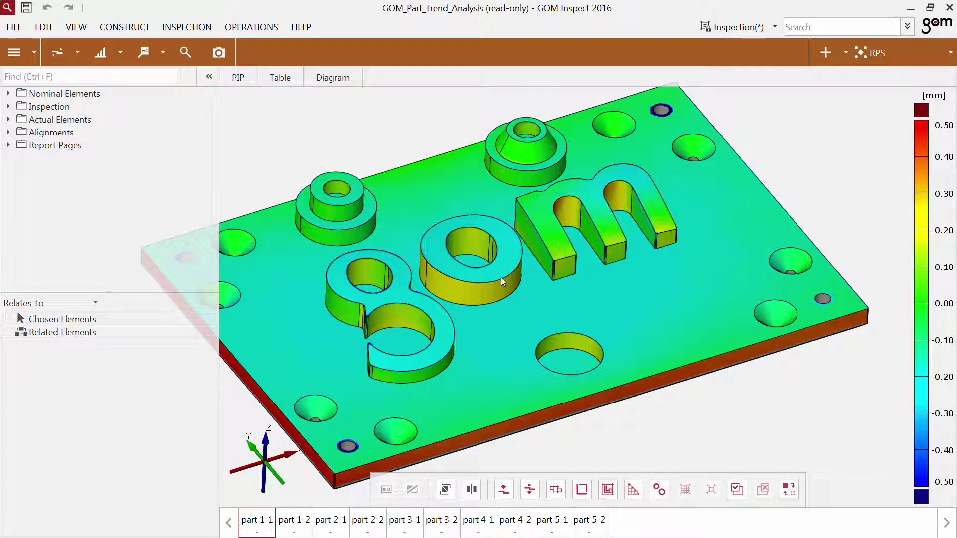
{"action": "mouse_move", "coordinate": [501, 278]}
{"action": "right_mouse_down"}
{"action": "mouse_move", "coordinate": [504, 312]}
{"action": "mouse_move", "coordinate": [503, 272]}
{"action": "right_mouse_up"}
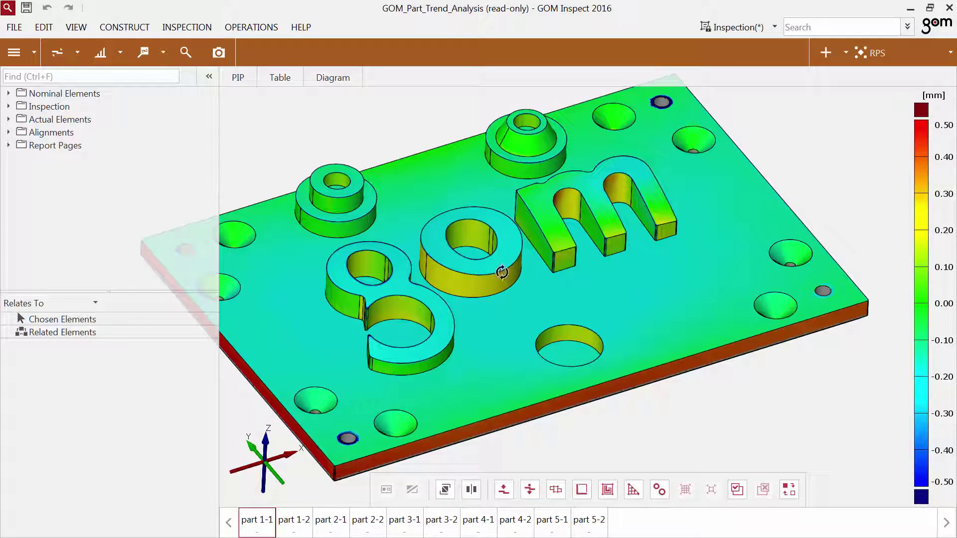
{"action": "left_click_drag", "start_coordinate": [500, 269], "coordinate": [531, 246]}
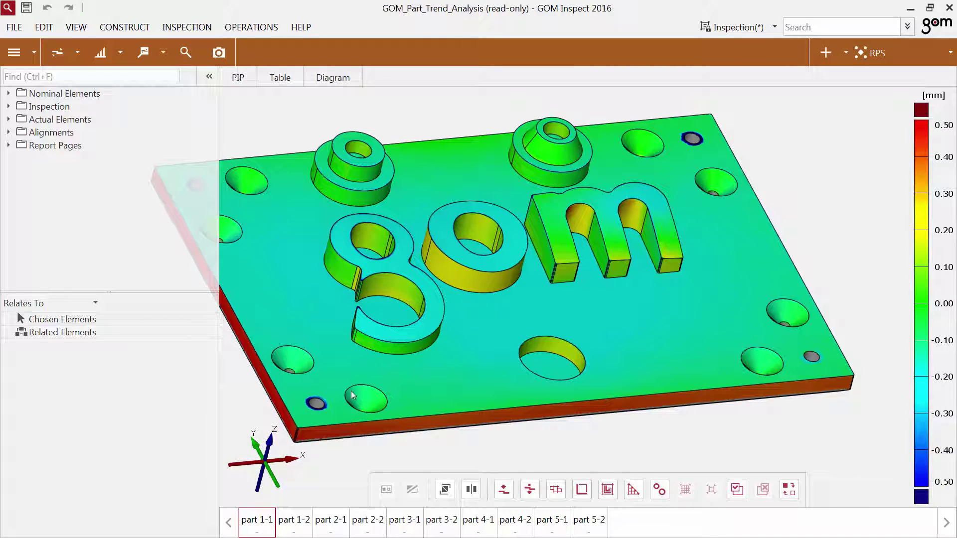
{"action": "left_click", "coordinate": [260, 451]}
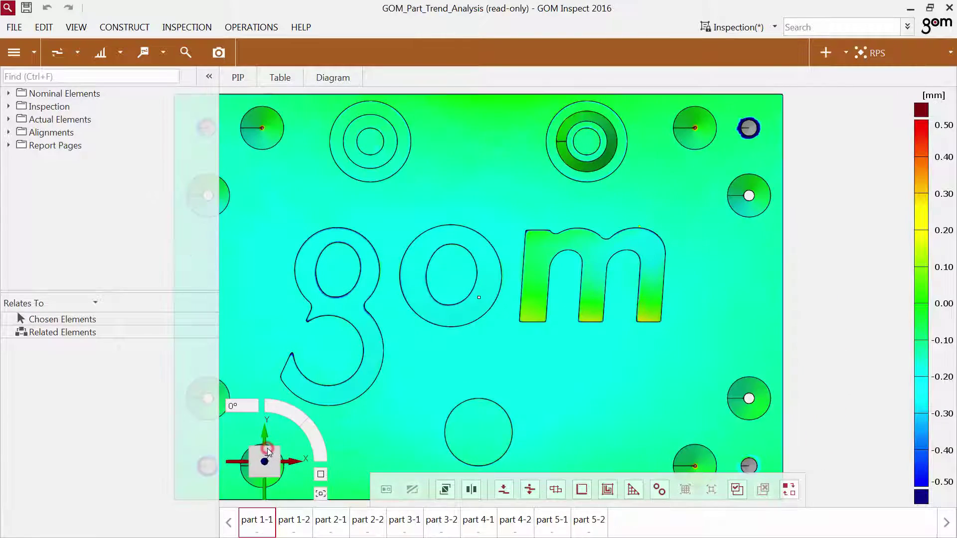
{"action": "left_click", "coordinate": [257, 467]}
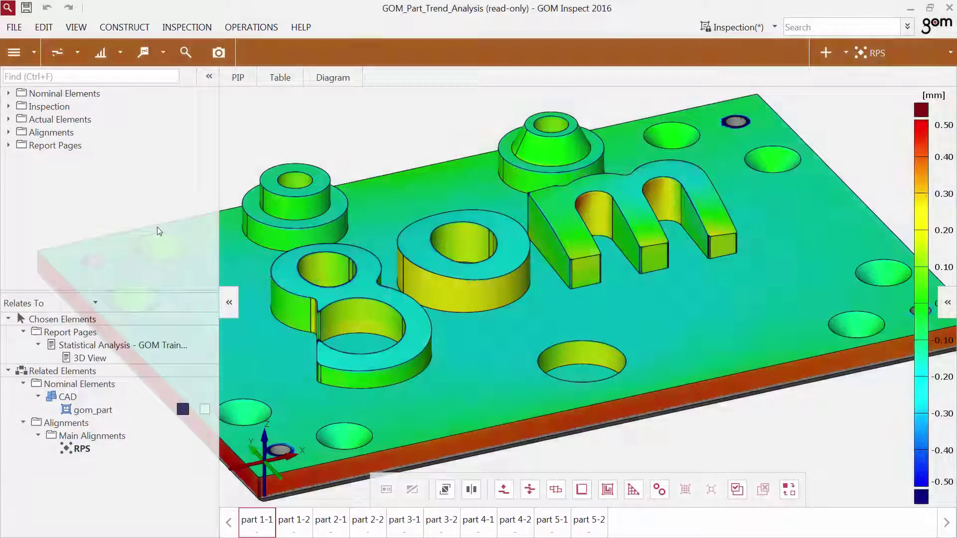
{"action": "left_click", "coordinate": [34, 61]}
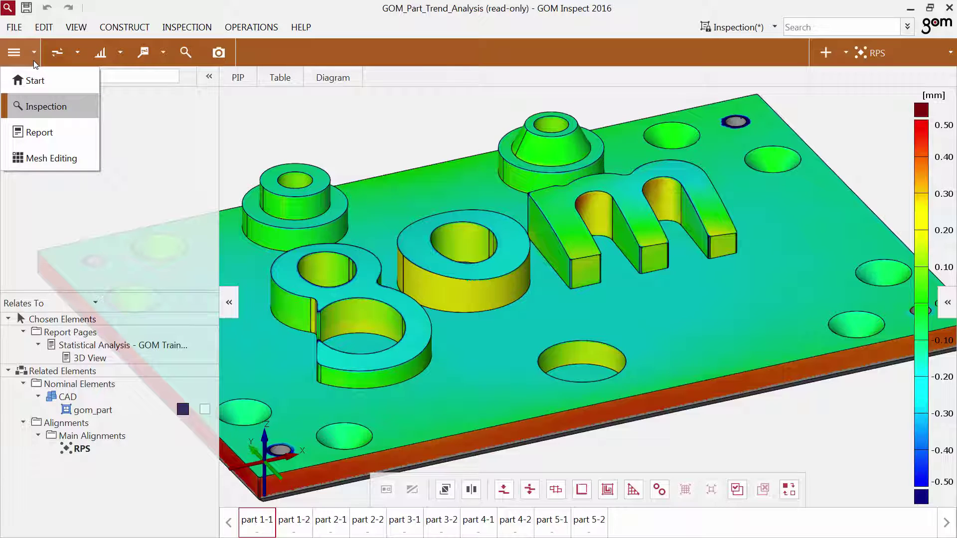
{"action": "left_click", "coordinate": [43, 132]}
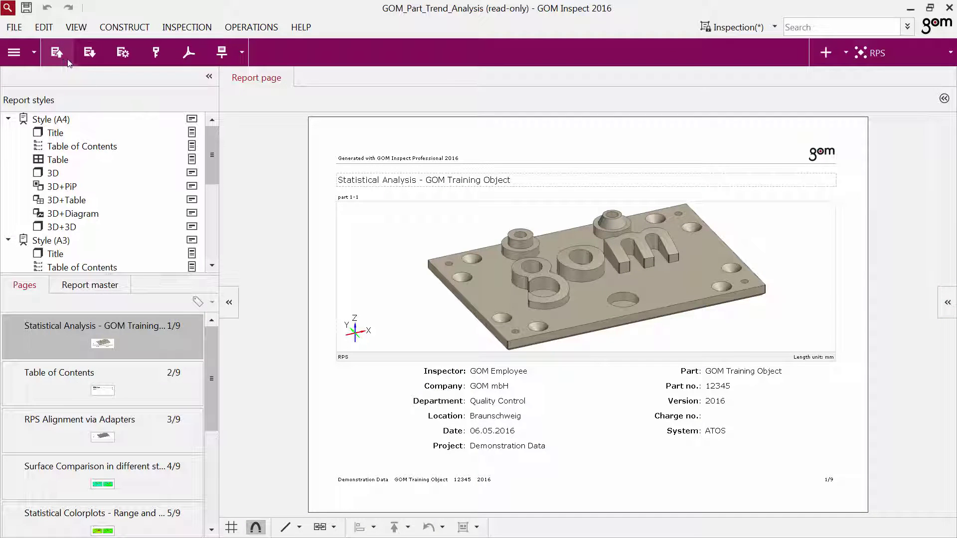
{"action": "left_click", "coordinate": [25, 60]}
{"action": "left_click", "coordinate": [37, 106]}
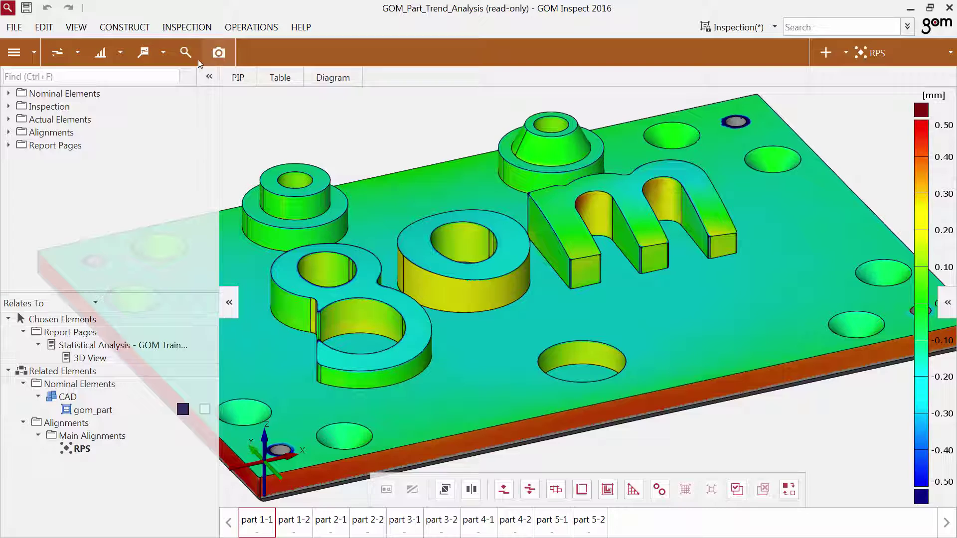
{"action": "left_click", "coordinate": [32, 54]}
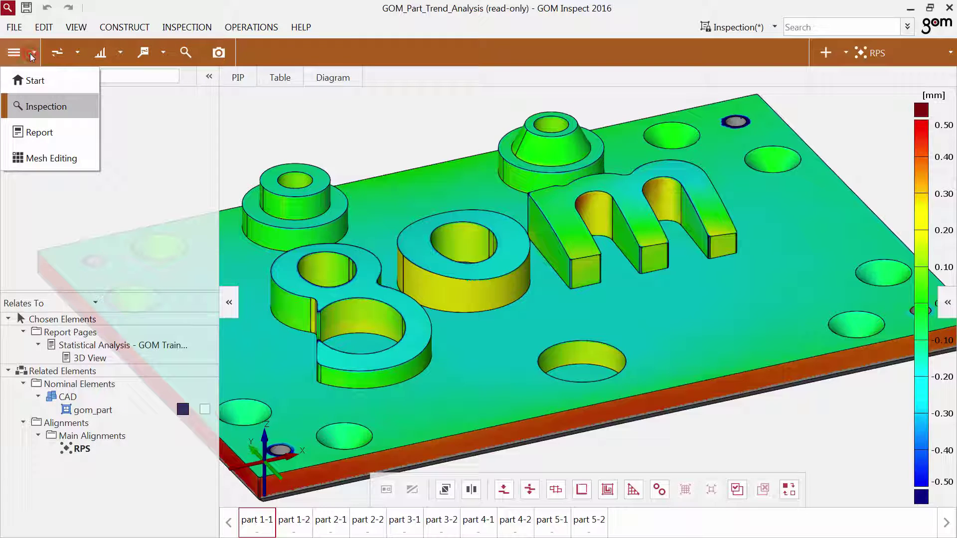
Expand the Nominal Elements, Inspection and Actual Elements folders in the explorer
{"action": "left_click", "coordinate": [34, 81]}
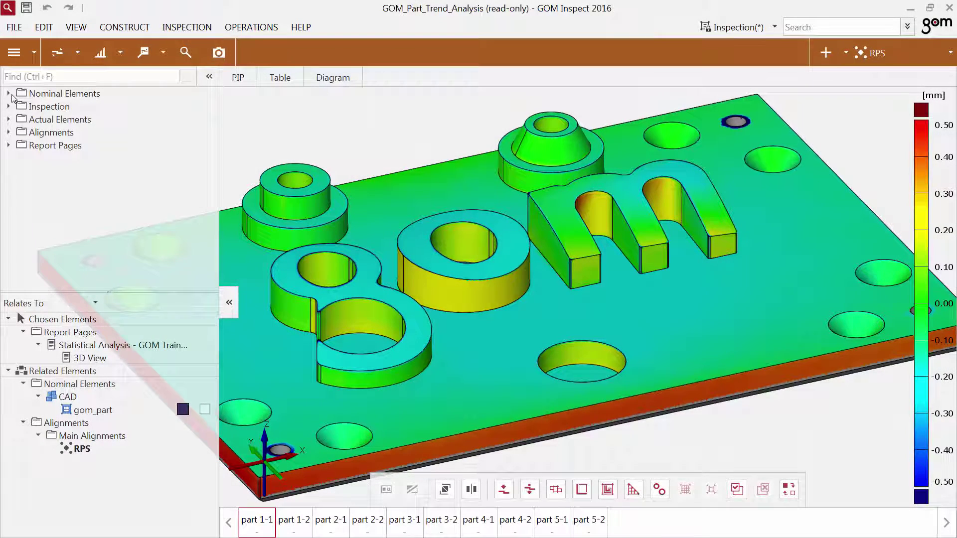
{"action": "left_click", "coordinate": [8, 94]}
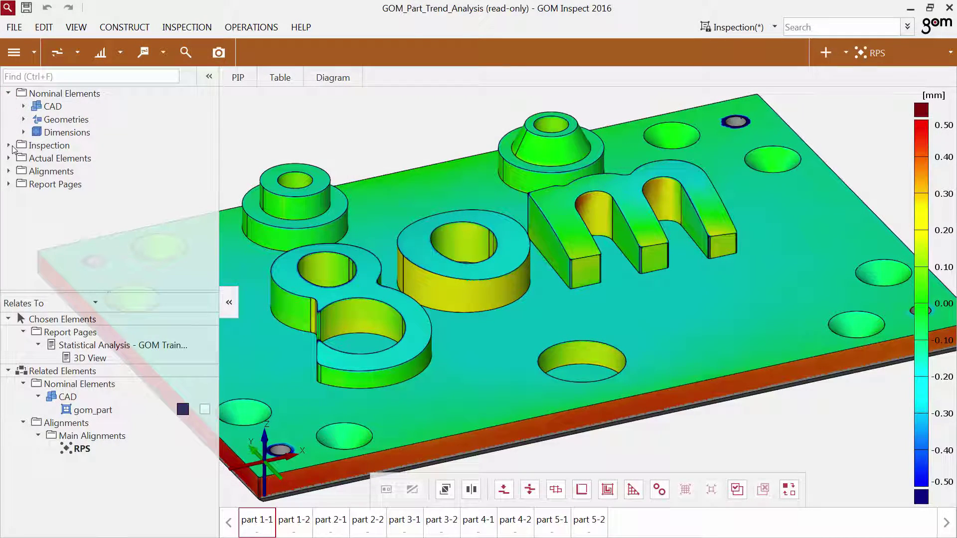
{"action": "left_click", "coordinate": [10, 146]}
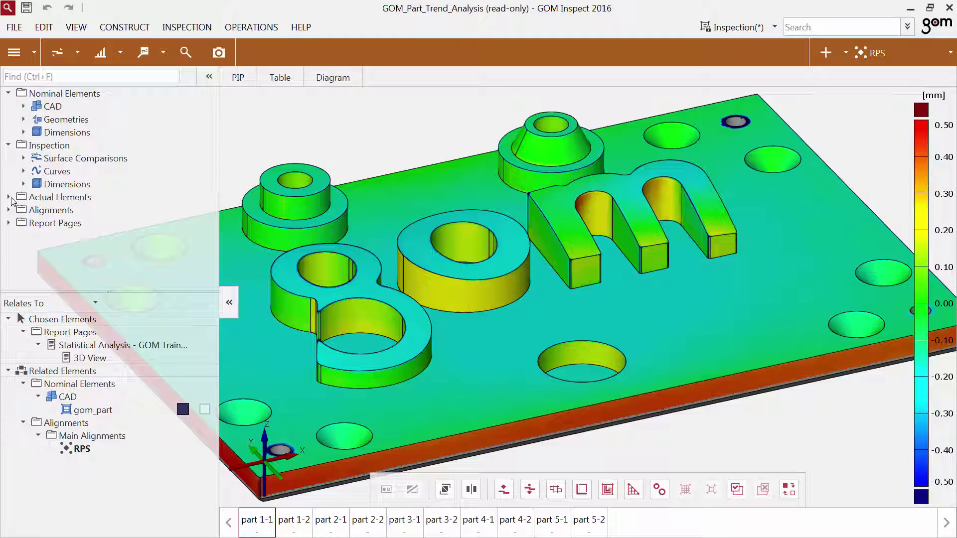
{"action": "left_click", "coordinate": [9, 198]}
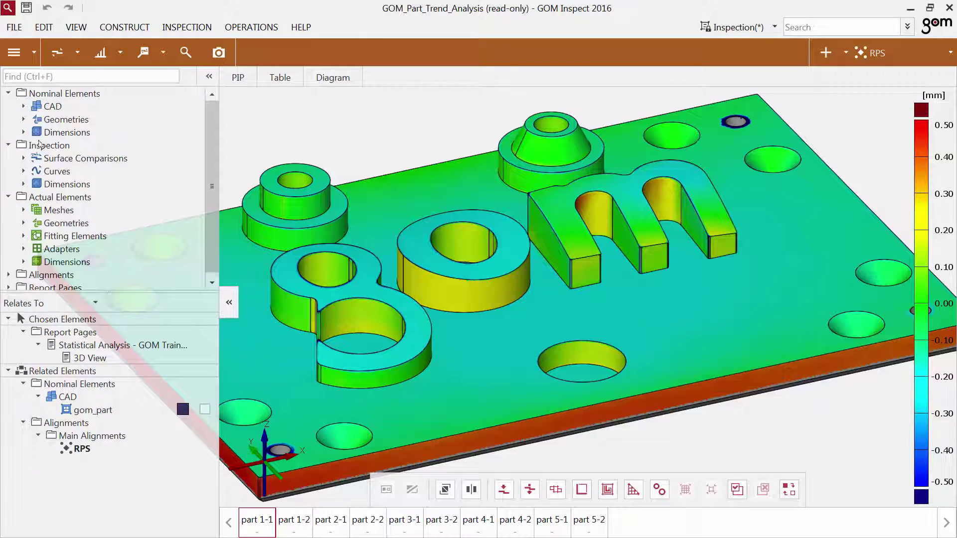
Show the CAD part, then Surface Comparisons, then add the measurement mesh with Show
{"action": "left_click_drag", "start_coordinate": [52, 106], "coordinate": [363, 163]}
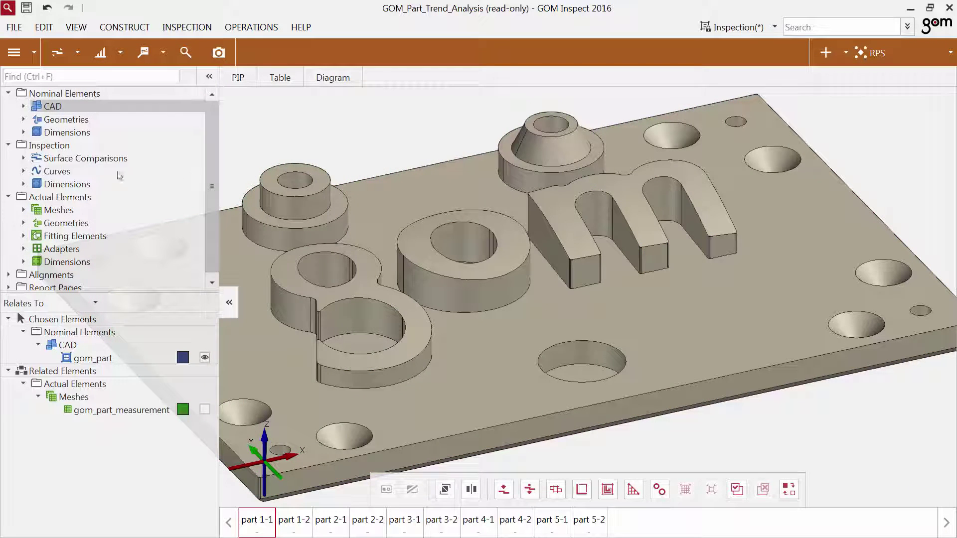
{"action": "left_click_drag", "start_coordinate": [89, 164], "coordinate": [355, 208]}
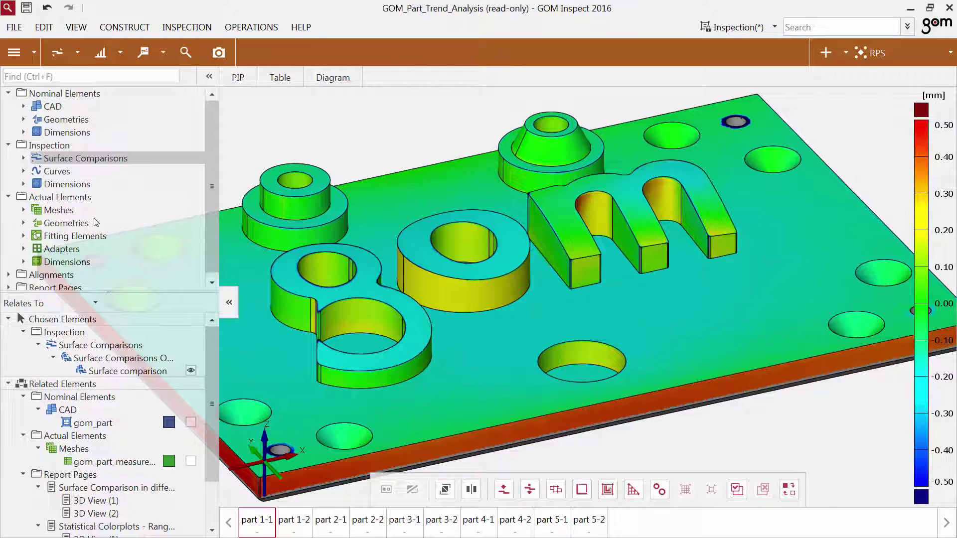
{"action": "left_click_drag", "start_coordinate": [65, 213], "coordinate": [332, 233]}
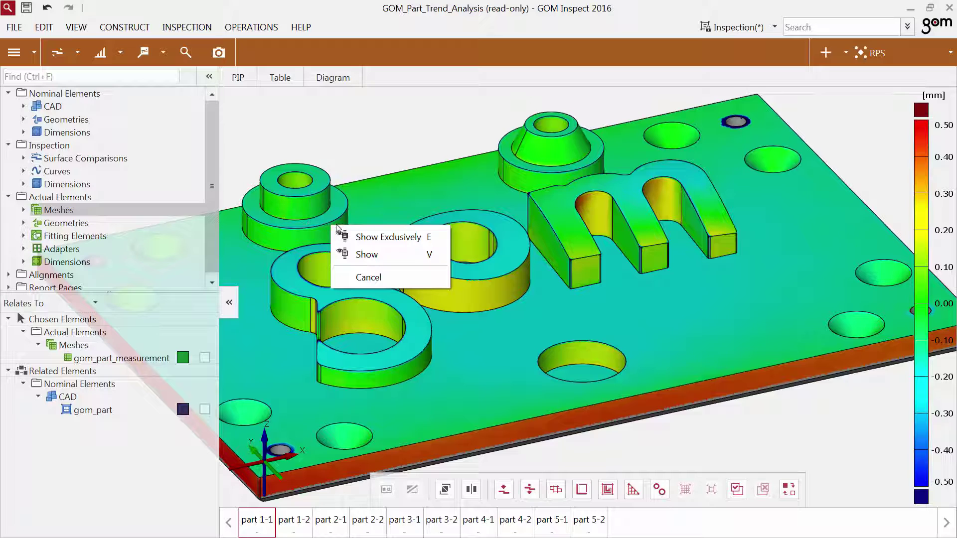
{"action": "left_click", "coordinate": [358, 258]}
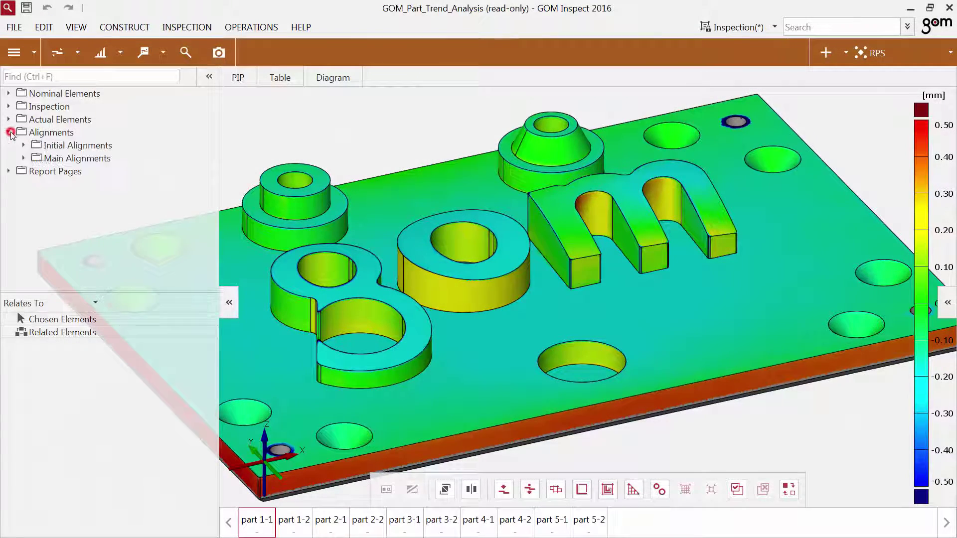
List Initial Alignments' related elements, then view CAD Bodies down to gom_part's solid body
{"action": "left_click", "coordinate": [24, 146]}
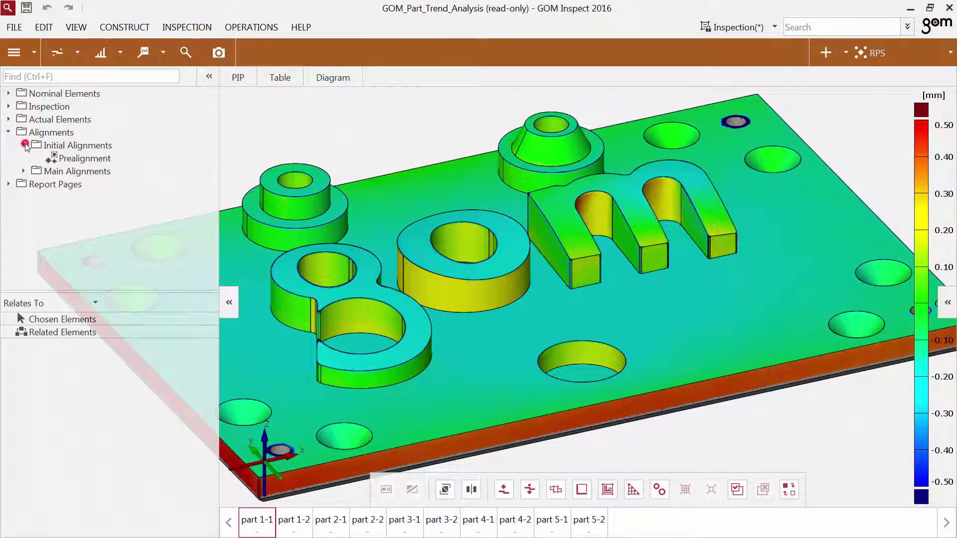
{"action": "left_click", "coordinate": [69, 148]}
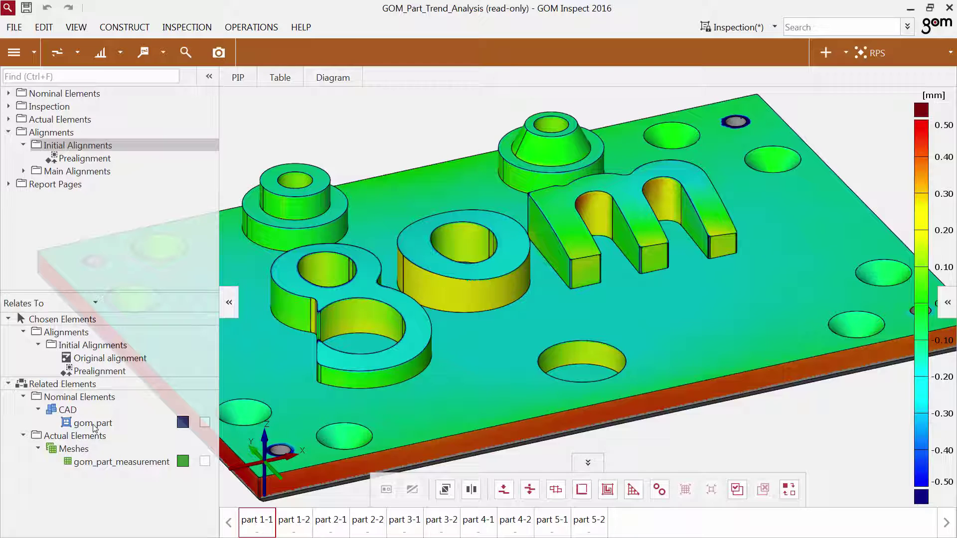
{"action": "left_click", "coordinate": [54, 306]}
{"action": "left_click", "coordinate": [37, 349]}
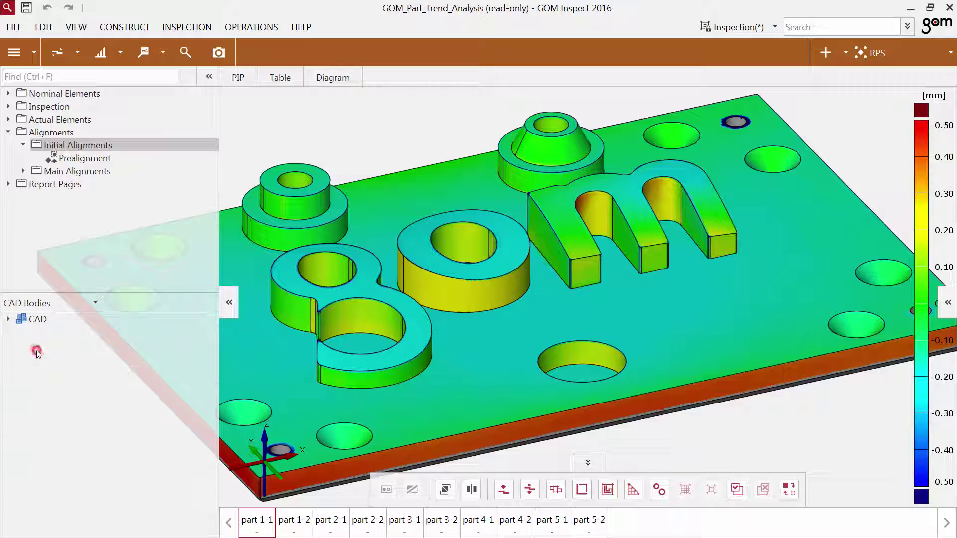
{"action": "left_click", "coordinate": [8, 319]}
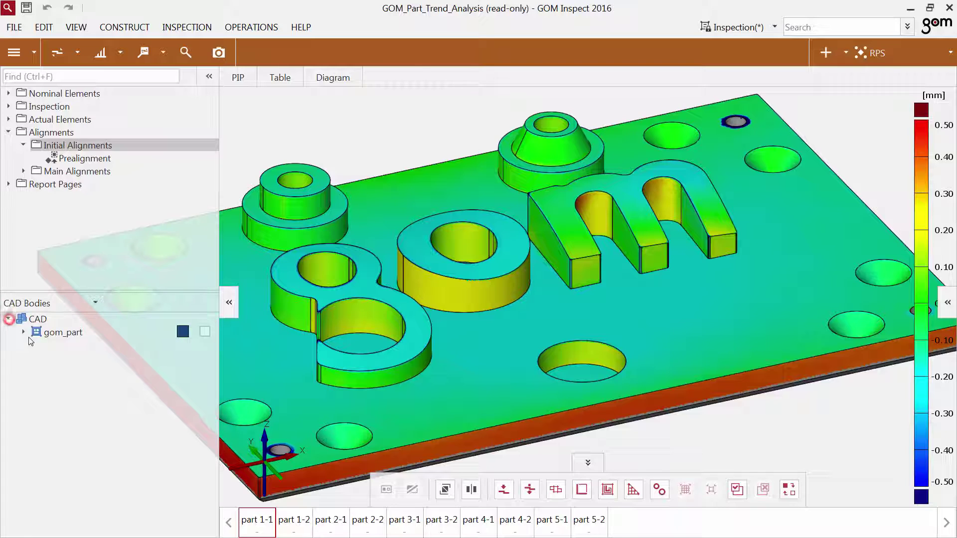
{"action": "left_click", "coordinate": [23, 332]}
Switch the relations panel to Elements Not In Report and expand Inspection
{"action": "left_click", "coordinate": [88, 302]}
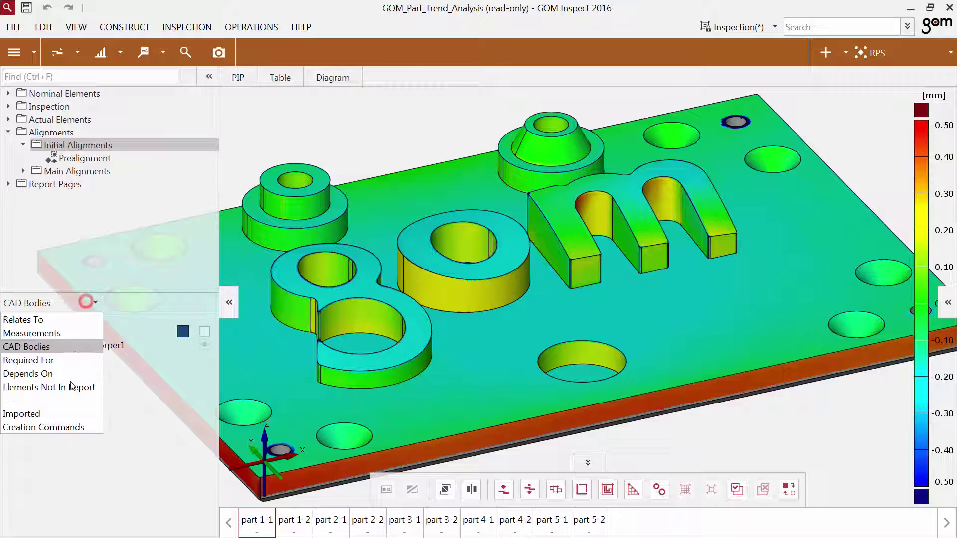
{"action": "left_click", "coordinate": [66, 388]}
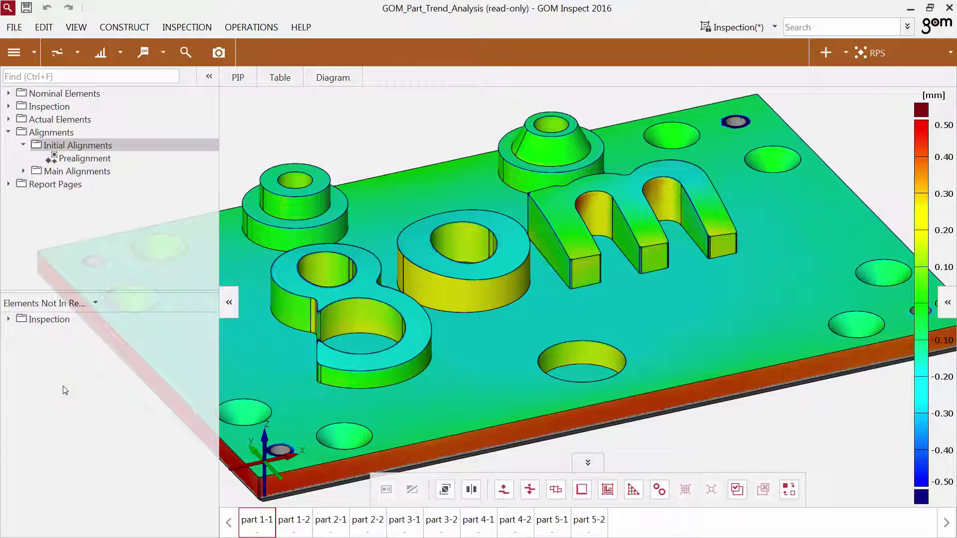
{"action": "left_click", "coordinate": [8, 319]}
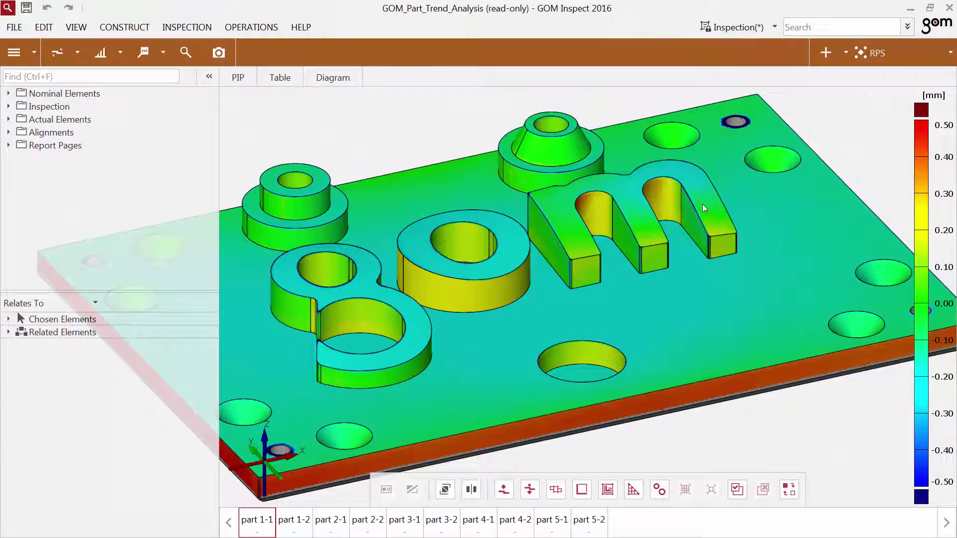
Make Prealignment the active alignment and dismiss the new-alignment menu
{"action": "left_click", "coordinate": [880, 55]}
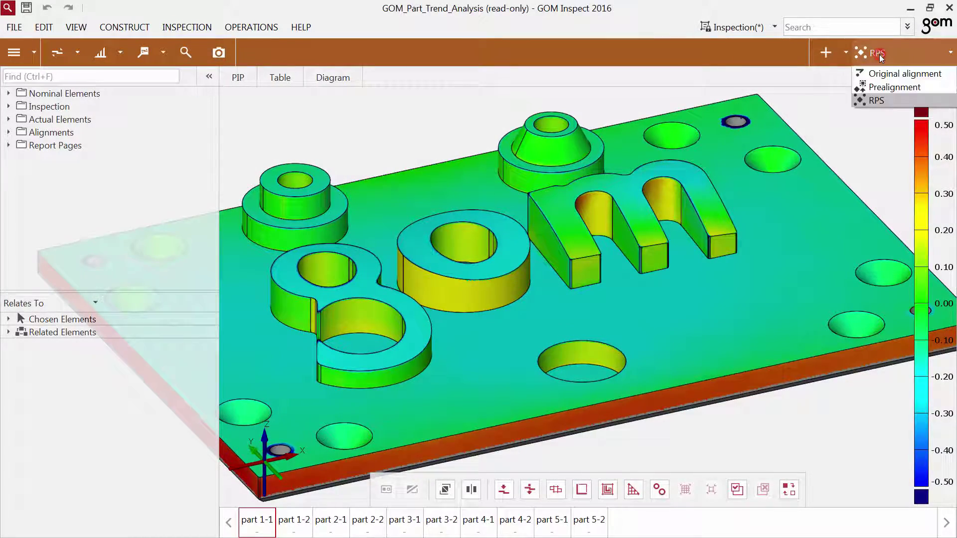
{"action": "left_click", "coordinate": [882, 88]}
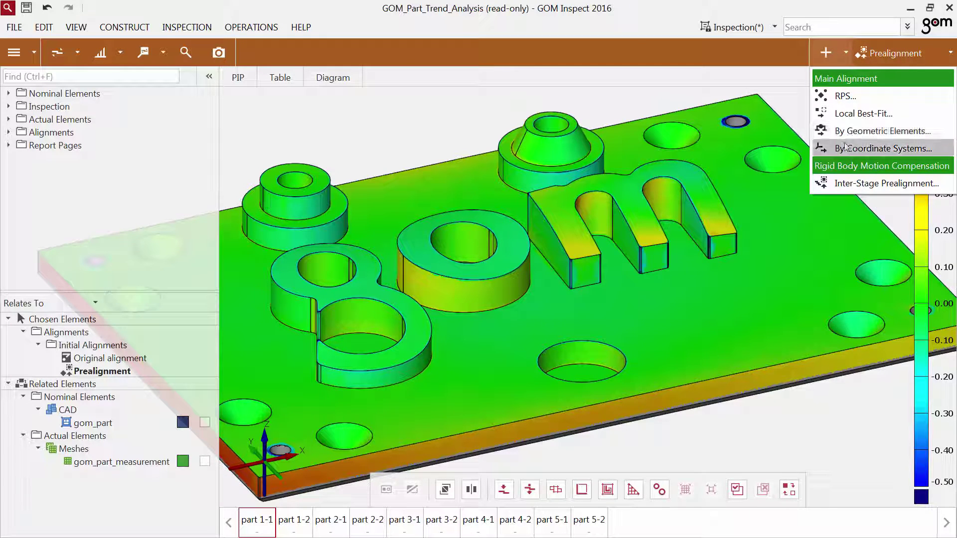
{"action": "left_click", "coordinate": [835, 65]}
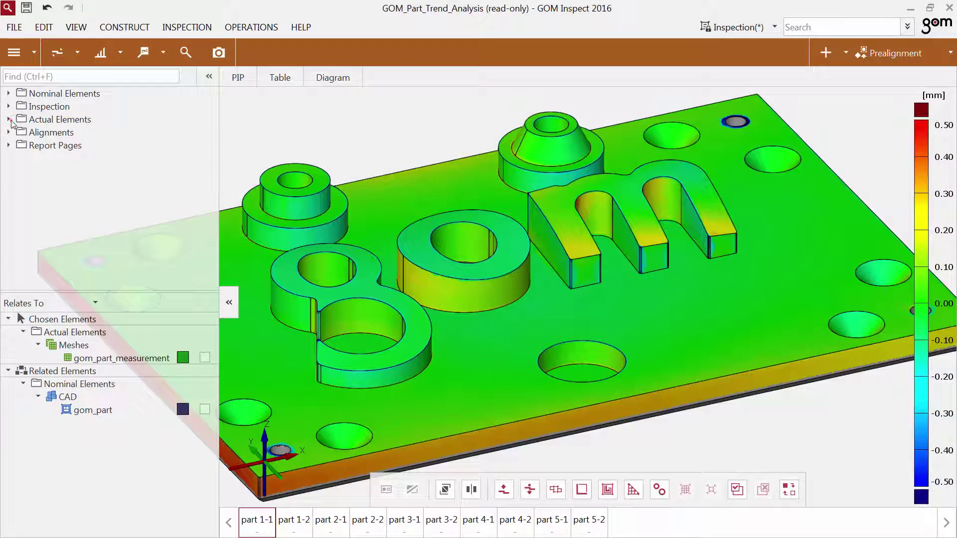
Show only gom_part_measurement in 3D with its Mesh structure display turned on
{"action": "left_click", "coordinate": [9, 120]}
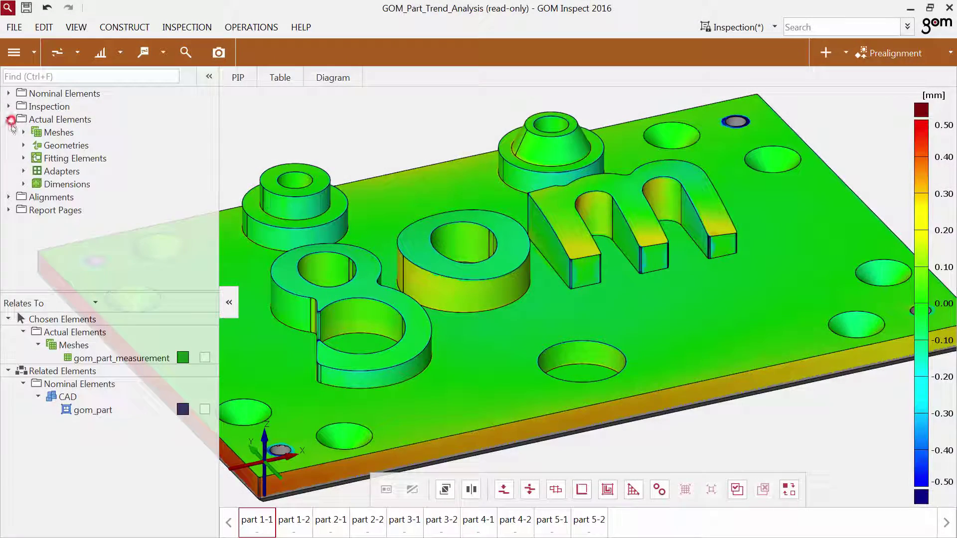
{"action": "left_click", "coordinate": [23, 132]}
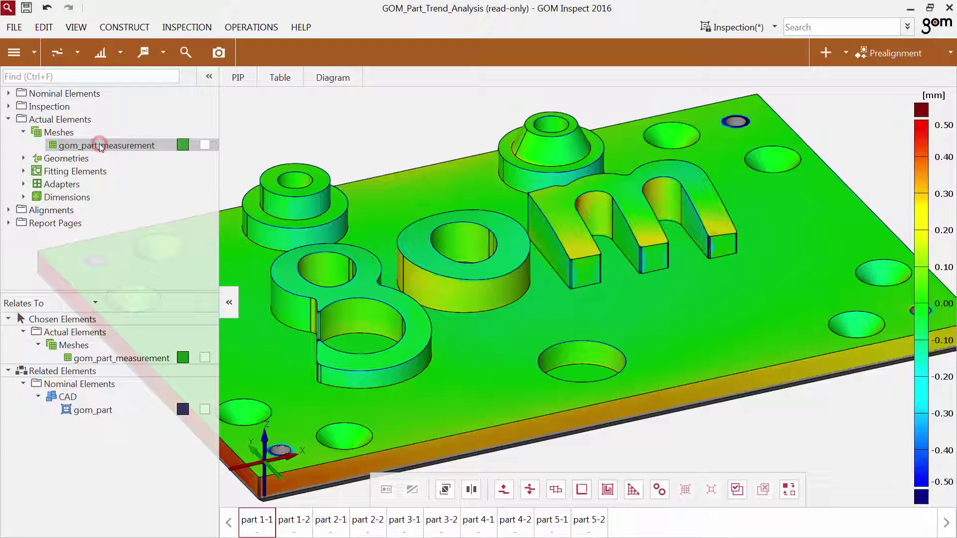
{"action": "left_click", "coordinate": [951, 305]}
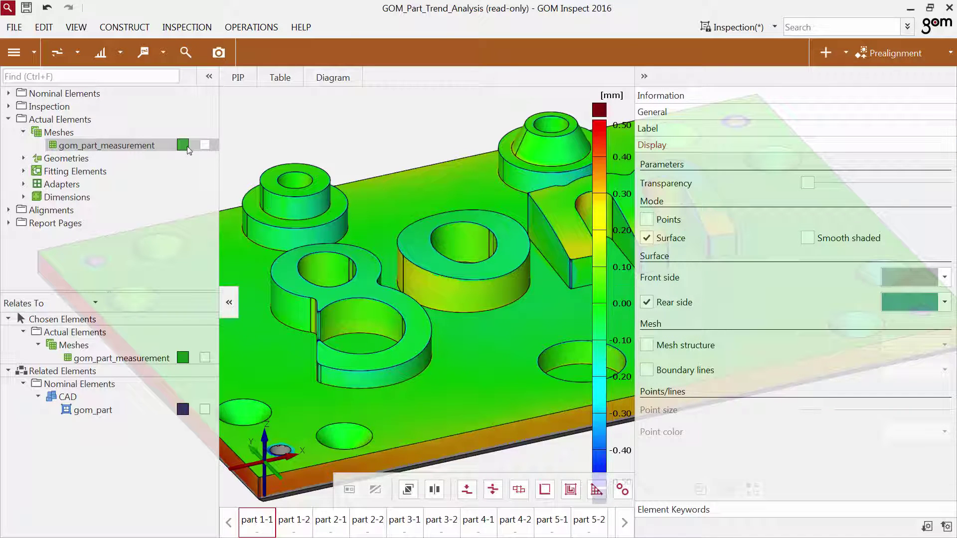
{"action": "left_click_drag", "start_coordinate": [168, 150], "coordinate": [337, 214]}
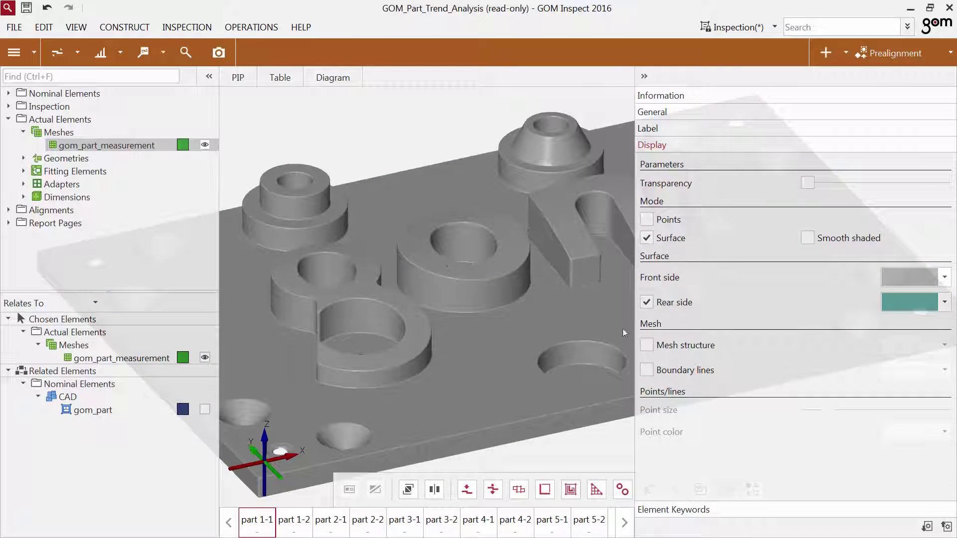
{"action": "left_click", "coordinate": [646, 345]}
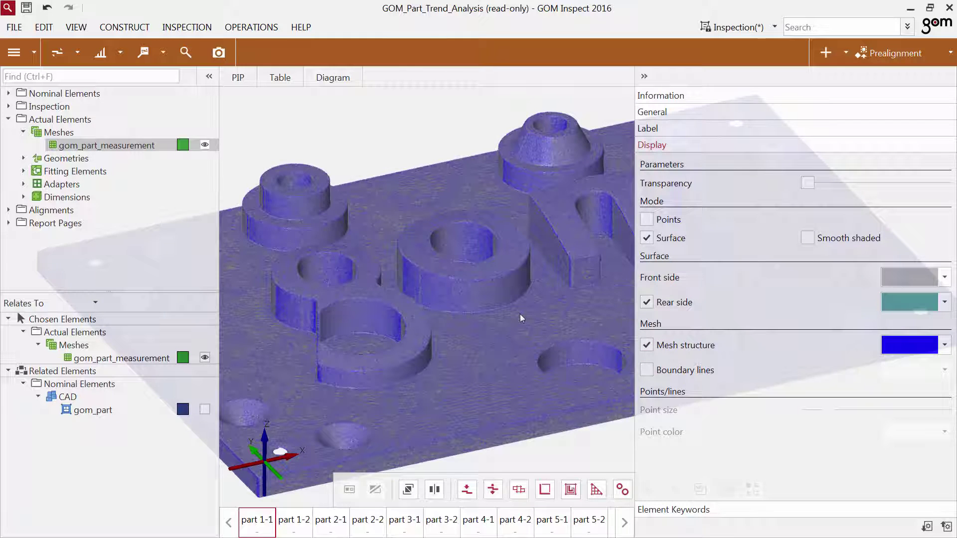
{"action": "scroll", "coordinate": [520, 313], "scroll_direction": "up", "scroll_amount": 5}
{"action": "scroll", "coordinate": [519, 313], "scroll_direction": "down", "scroll_amount": 5}
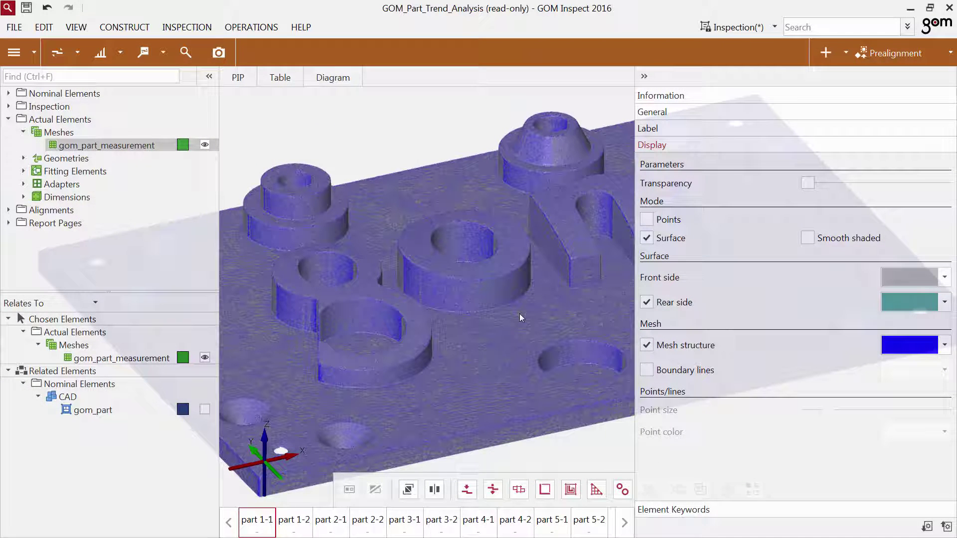
Show only the gom_part CAD and make it semi-transparent with the Transparency slider
{"action": "left_click", "coordinate": [8, 94]}
{"action": "left_click_drag", "start_coordinate": [77, 120], "coordinate": [333, 174]}
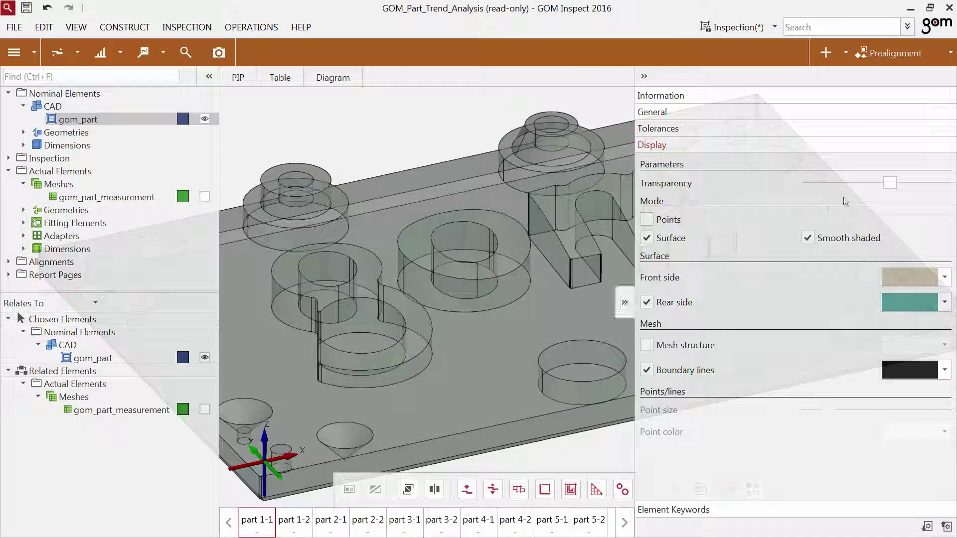
{"action": "left_click_drag", "start_coordinate": [887, 183], "coordinate": [847, 189]}
{"action": "left_click", "coordinate": [886, 184]}
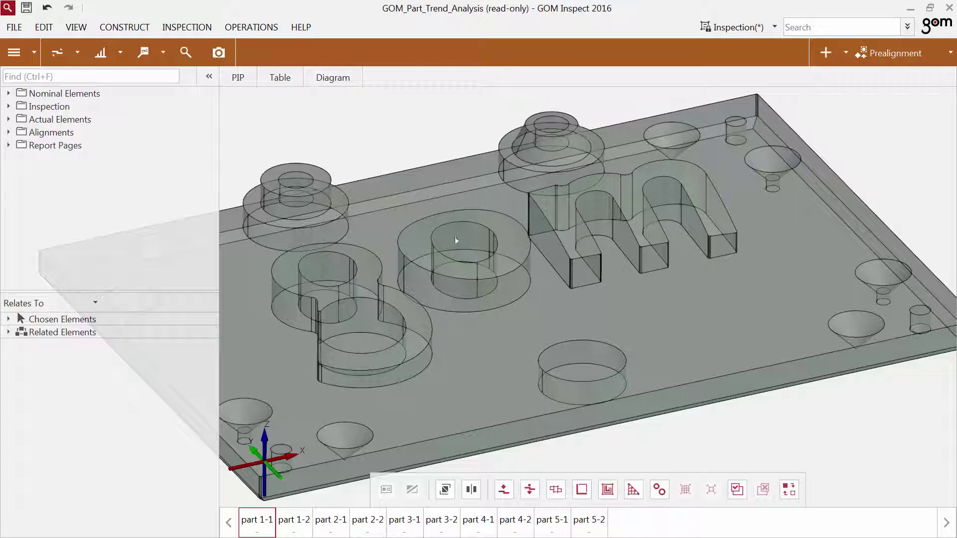
Add Select Plane-Based to the selection toolbar, then drag it back off to remove it
{"action": "right_click", "coordinate": [387, 163]}
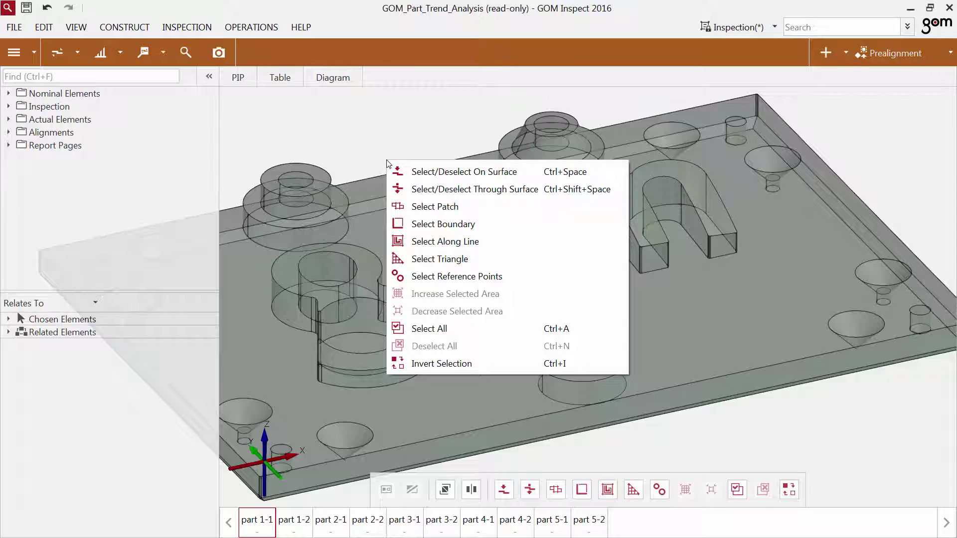
{"action": "left_click", "coordinate": [379, 152]}
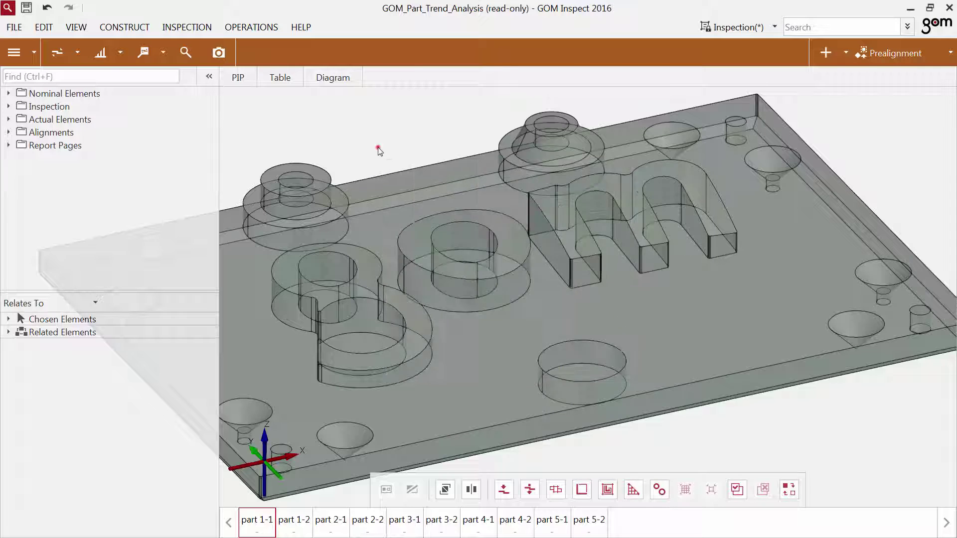
{"action": "left_click", "coordinate": [37, 29]}
{"action": "mouse_move", "coordinate": [132, 236]}
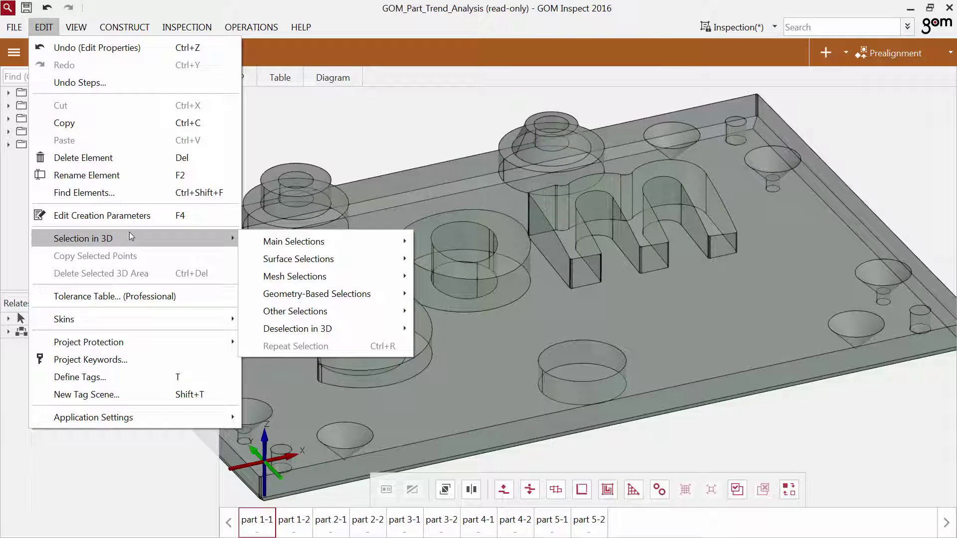
{"action": "mouse_move", "coordinate": [339, 297]}
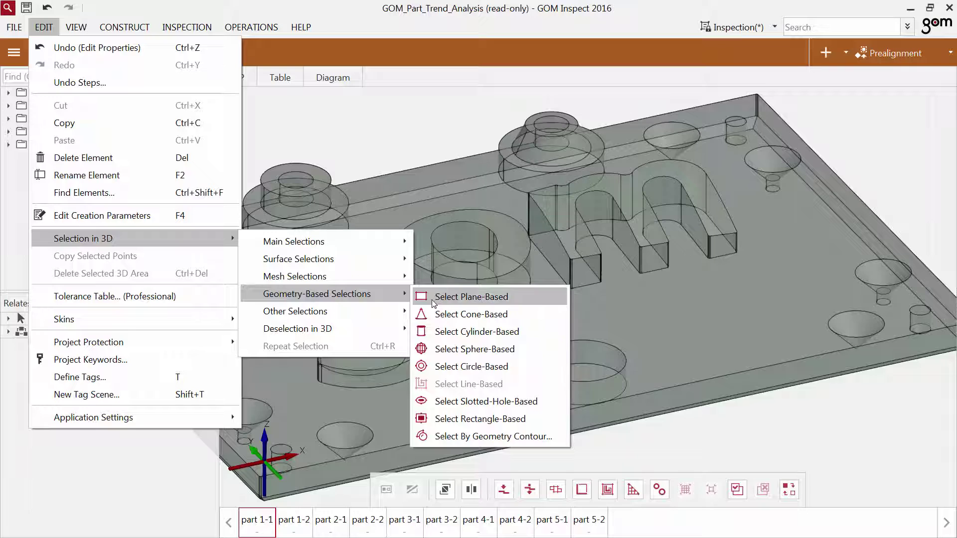
{"action": "mouse_move", "coordinate": [433, 301]}
{"action": "left_mouse_down"}
{"action": "mouse_move", "coordinate": [549, 299]}
{"action": "mouse_move", "coordinate": [522, 410]}
{"action": "mouse_move", "coordinate": [522, 490]}
{"action": "left_mouse_up"}
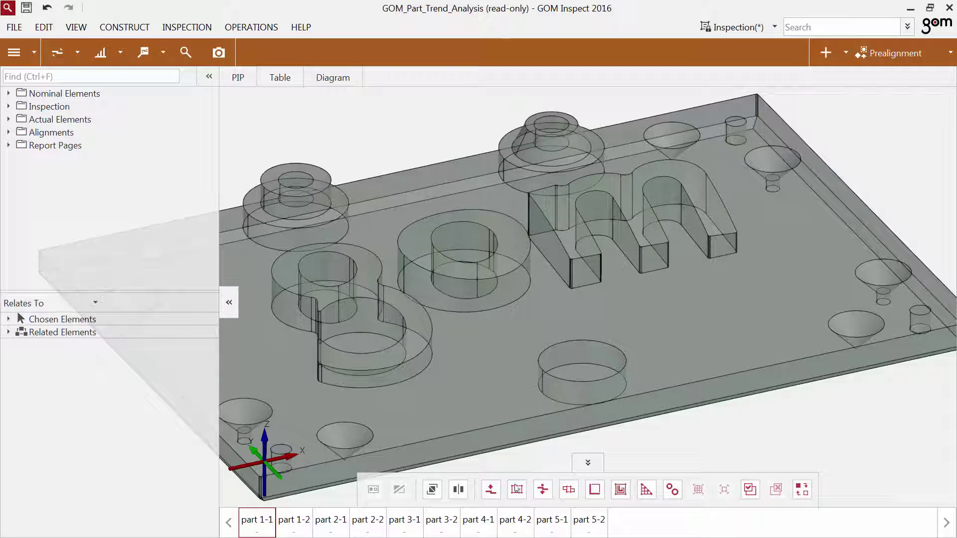
{"action": "left_click_drag", "start_coordinate": [515, 493], "coordinate": [420, 440]}
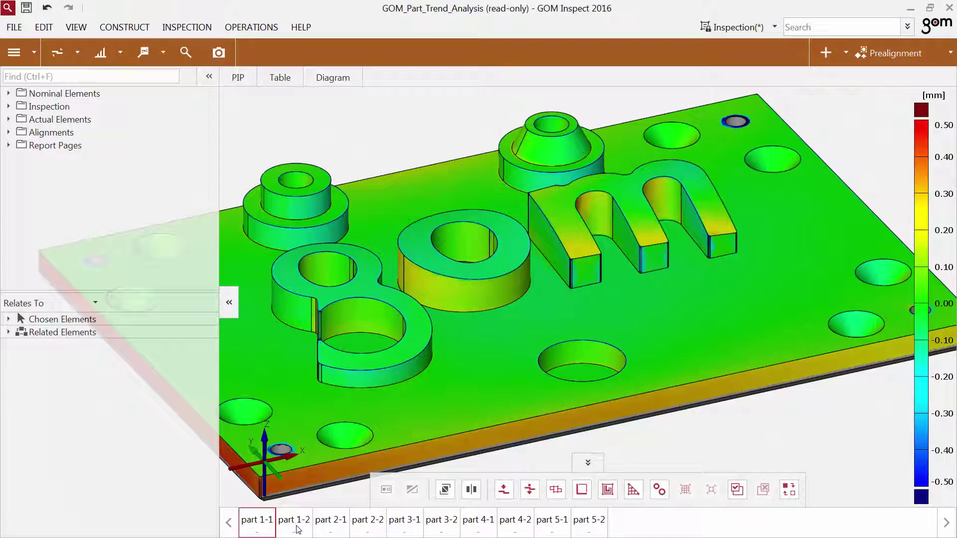
Step forward through the timeline stages from part 1-2 to part 5-2
{"action": "left_click", "coordinate": [296, 524]}
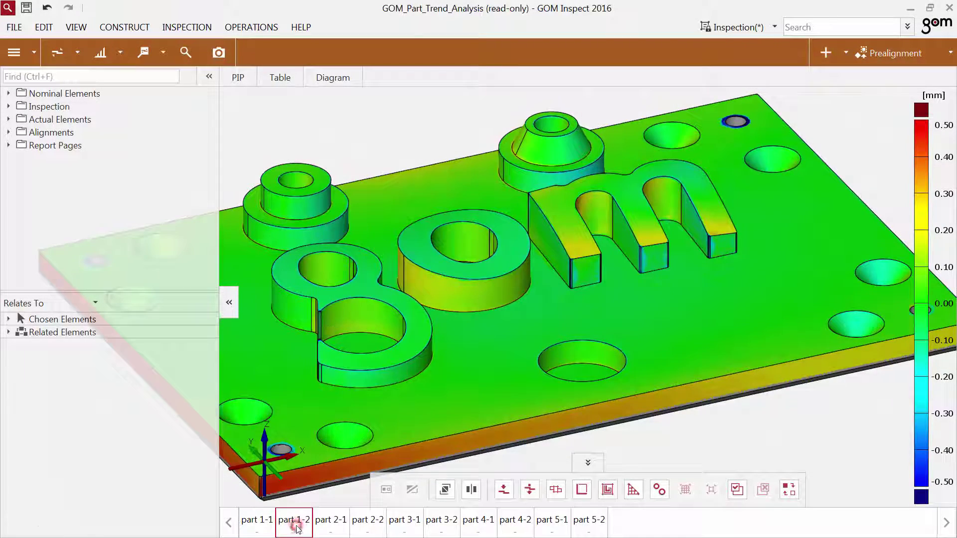
{"action": "left_click", "coordinate": [327, 528]}
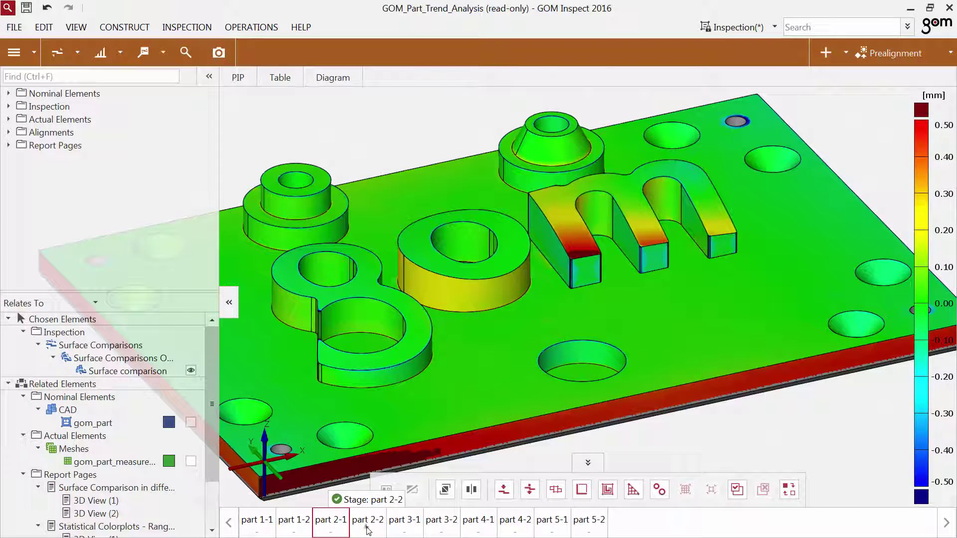
{"action": "left_click", "coordinate": [366, 527]}
{"action": "left_click", "coordinate": [399, 527]}
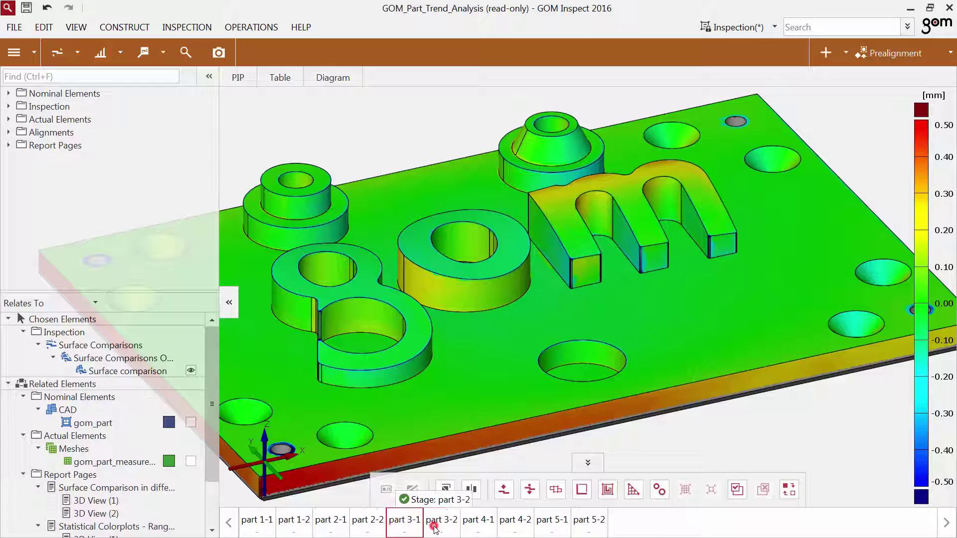
{"action": "left_click", "coordinate": [442, 527]}
{"action": "left_click", "coordinate": [477, 529]}
{"action": "left_click", "coordinate": [516, 527]}
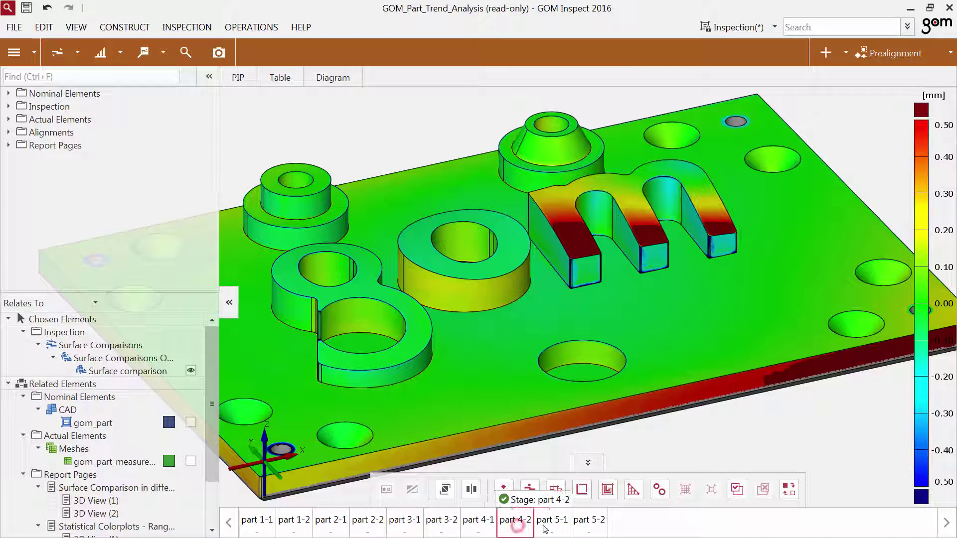
{"action": "left_click", "coordinate": [548, 527]}
{"action": "left_click", "coordinate": [584, 528]}
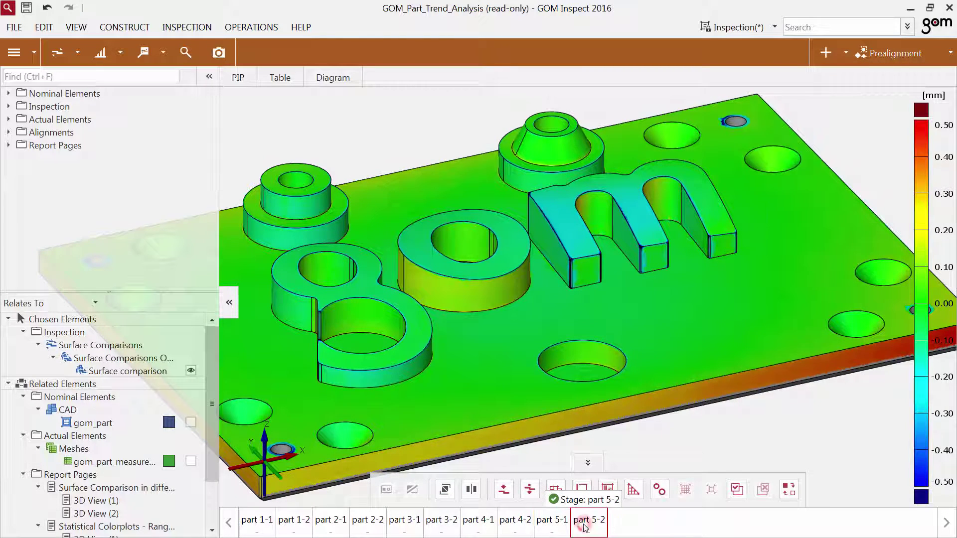
Step back through the stages from part 5-1 to part 1-1
{"action": "left_click", "coordinate": [551, 528]}
{"action": "left_click", "coordinate": [517, 526]}
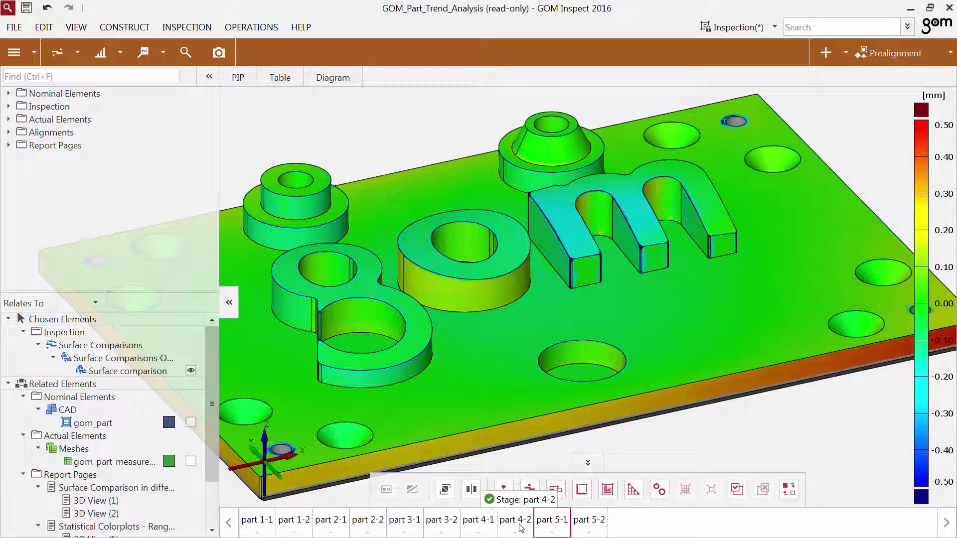
{"action": "left_click", "coordinate": [477, 527]}
{"action": "left_click", "coordinate": [439, 527]}
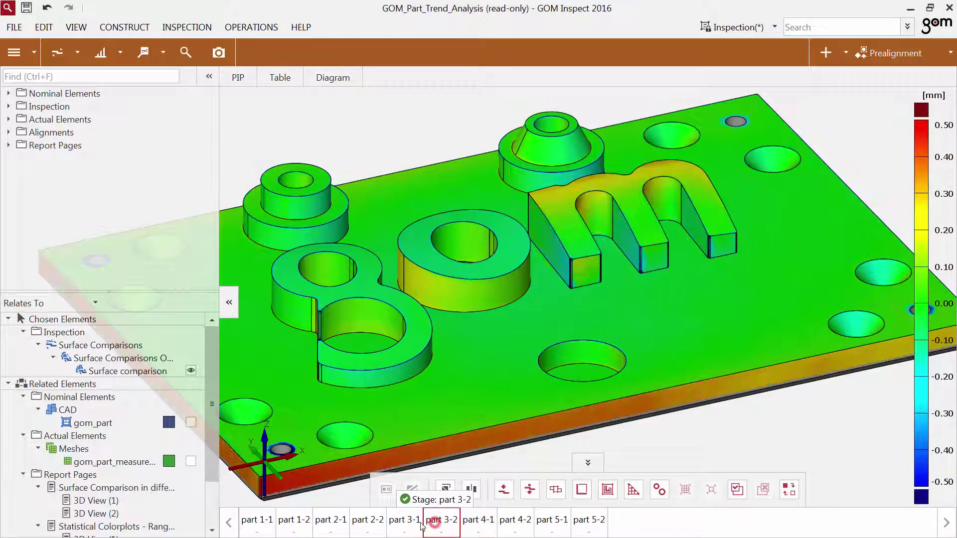
{"action": "left_click", "coordinate": [407, 524]}
{"action": "left_click", "coordinate": [369, 523]}
{"action": "left_click", "coordinate": [322, 523]}
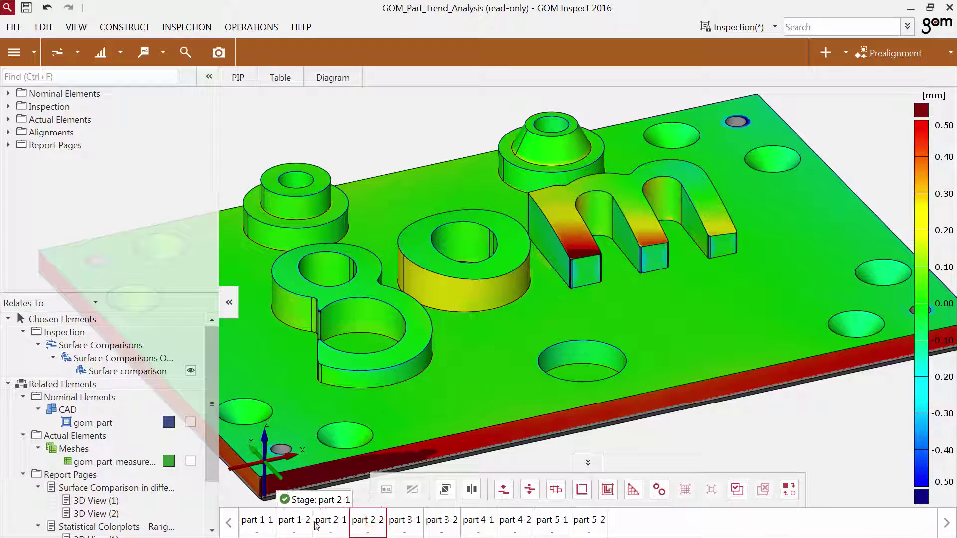
{"action": "left_click", "coordinate": [294, 522]}
{"action": "left_click", "coordinate": [257, 522]}
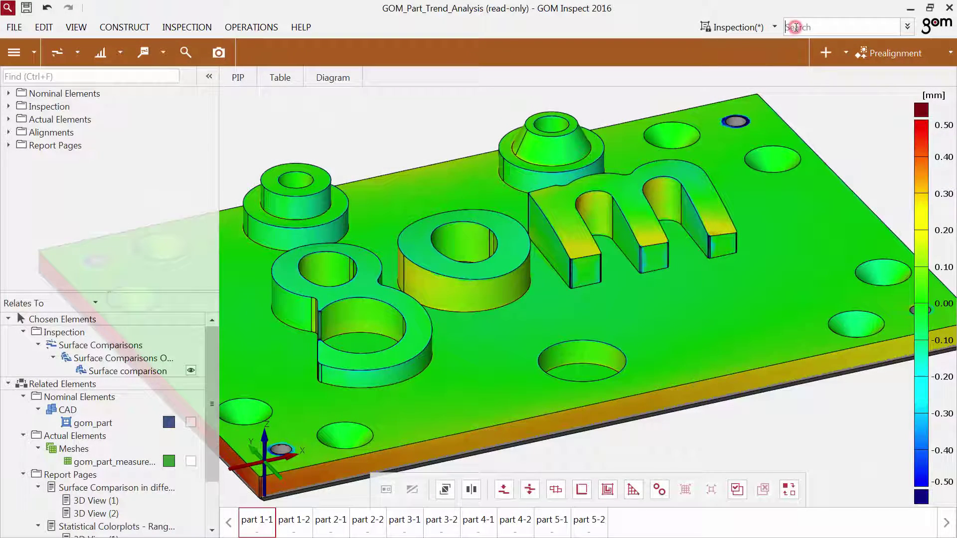
Search help for 'rp' and read the RPS Alignment help topic
{"action": "type", "text": "rps"}
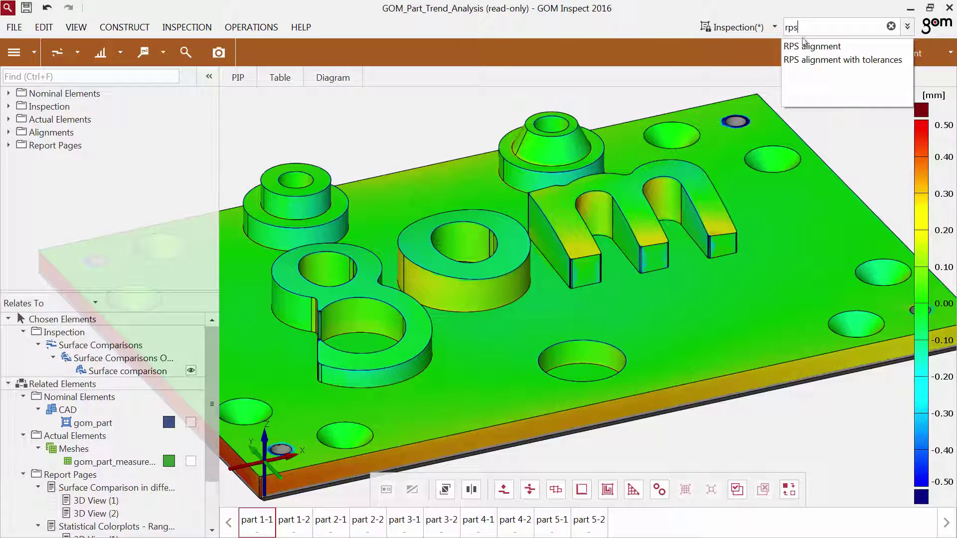
{"action": "left_click", "coordinate": [812, 46]}
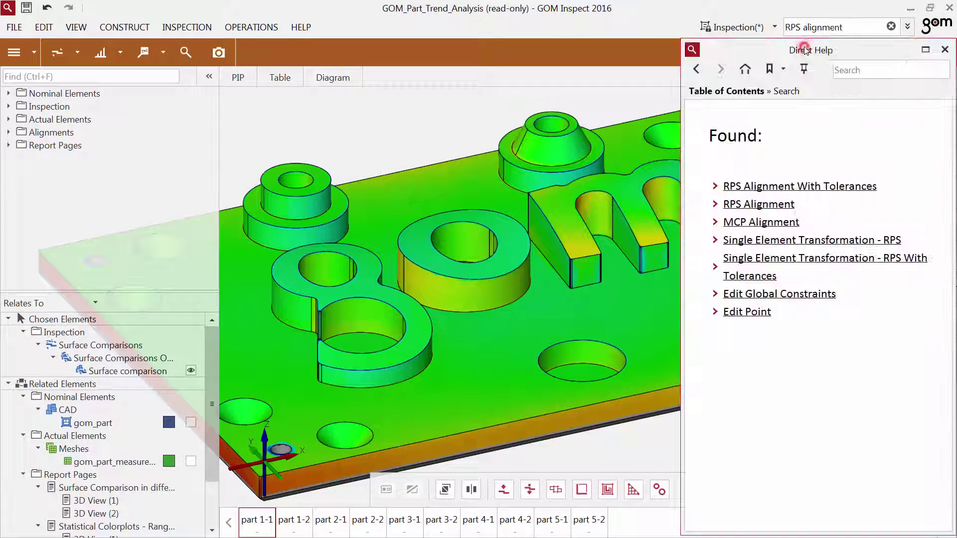
{"action": "left_click", "coordinate": [762, 203]}
{"action": "scroll", "coordinate": [762, 199], "scroll_direction": "down", "scroll_amount": 10}
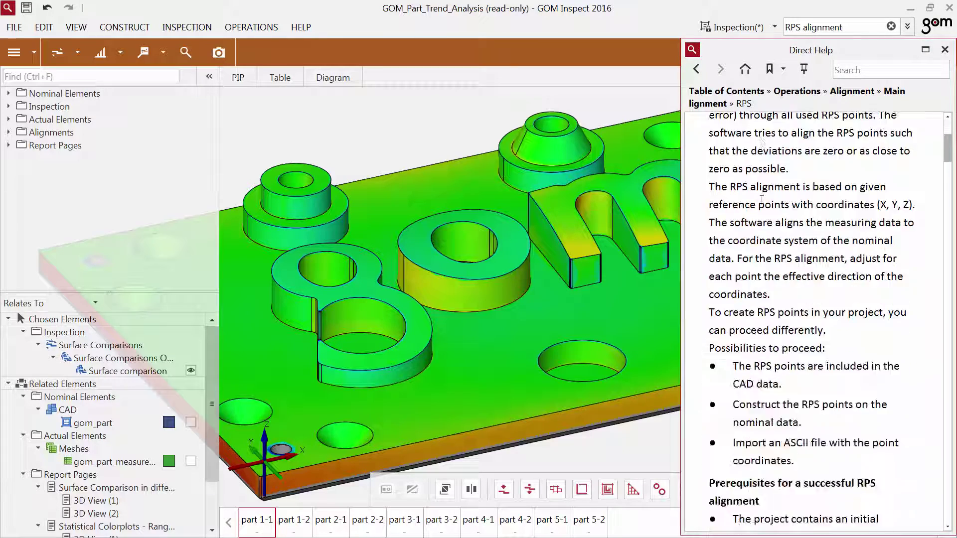
{"action": "scroll", "coordinate": [761, 200], "scroll_direction": "up", "scroll_amount": 10}
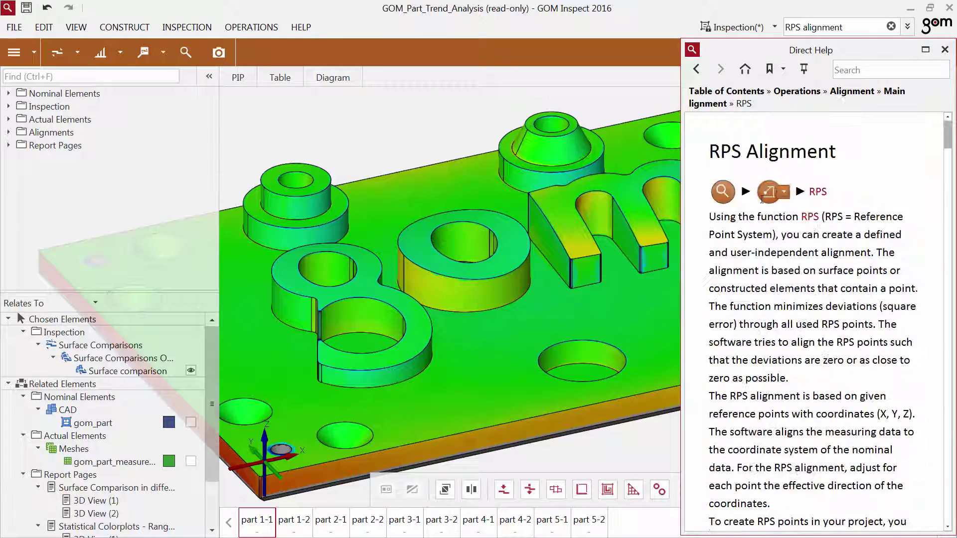
Show the Surface Comparison On CAD help topic, then close its settings dialog
{"action": "left_click", "coordinate": [77, 53]}
{"action": "left_click", "coordinate": [84, 79]}
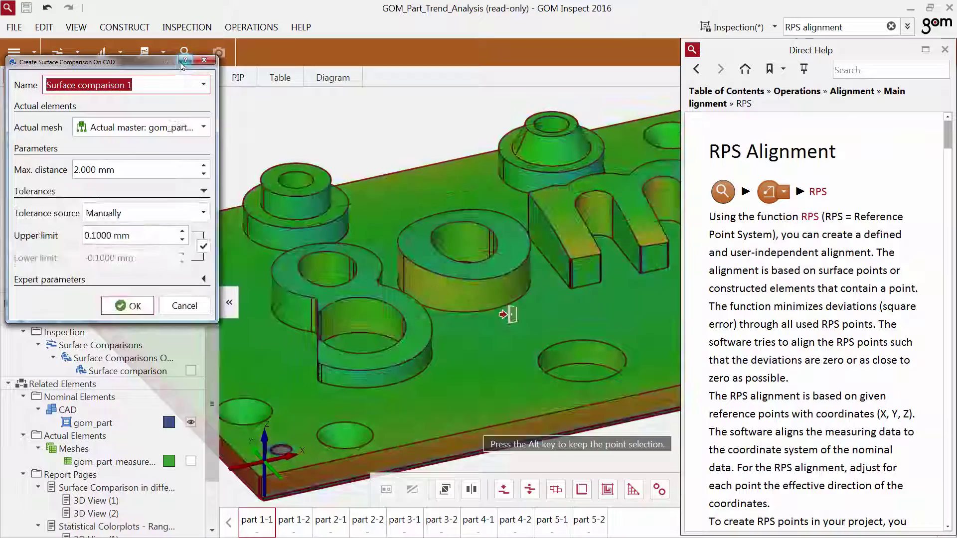
{"action": "left_click", "coordinate": [185, 62]}
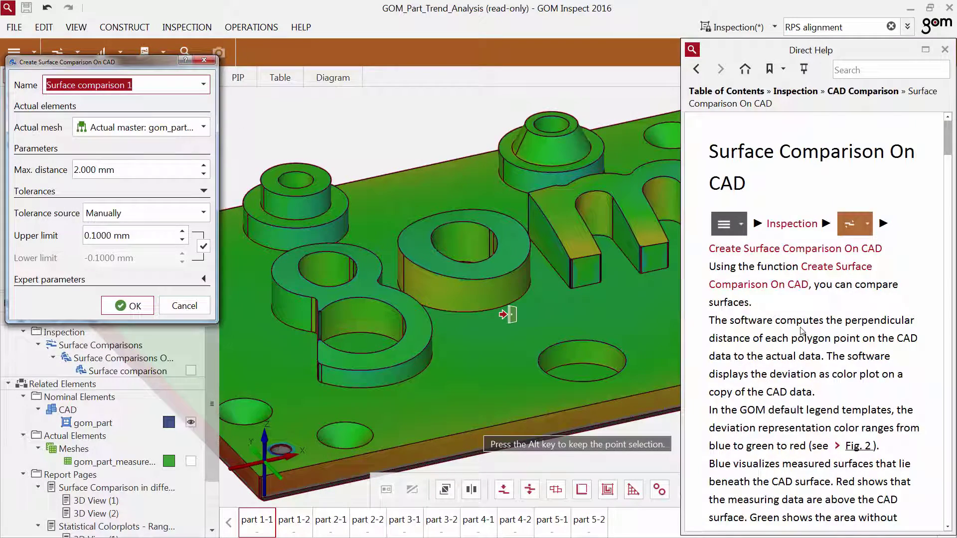
{"action": "scroll", "coordinate": [800, 327], "scroll_direction": "down", "scroll_amount": 5}
{"action": "scroll", "coordinate": [800, 327], "scroll_direction": "down", "scroll_amount": 3}
{"action": "scroll", "coordinate": [800, 327], "scroll_direction": "up", "scroll_amount": 8}
{"action": "key", "text": "Return"}
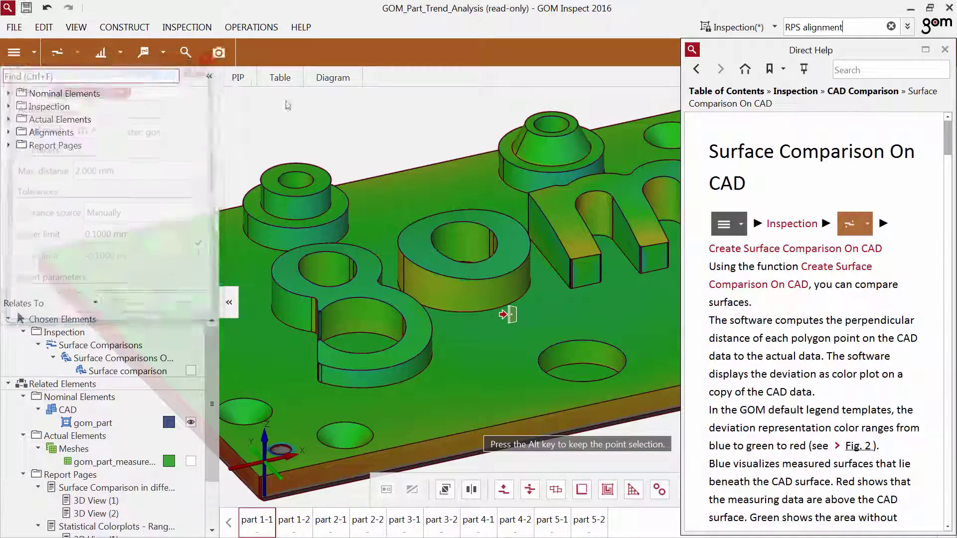
{"action": "left_click_drag", "start_coordinate": [811, 55], "coordinate": [796, 29]}
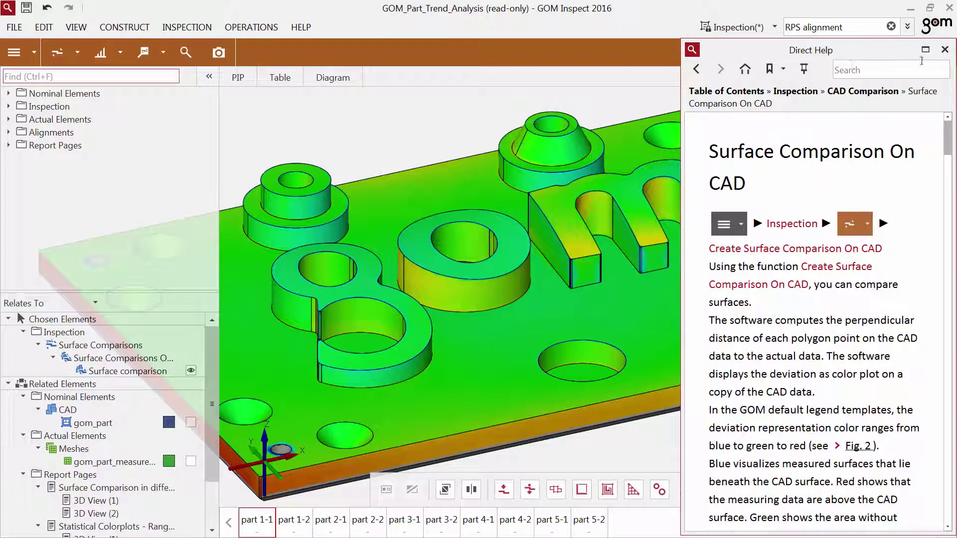
Close the Direct Help panel and switch the interface to the Deformation skin
{"action": "left_click", "coordinate": [945, 50]}
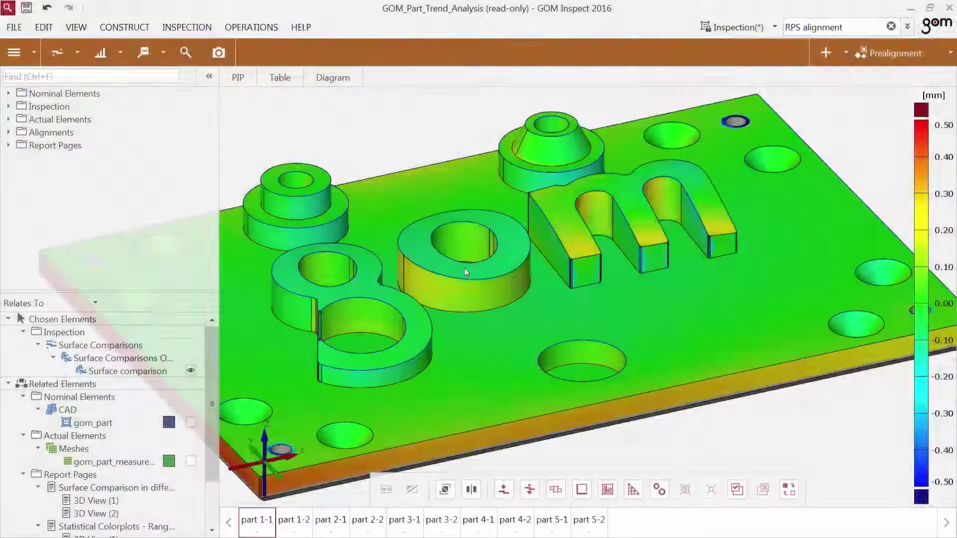
{"action": "left_click", "coordinate": [725, 28]}
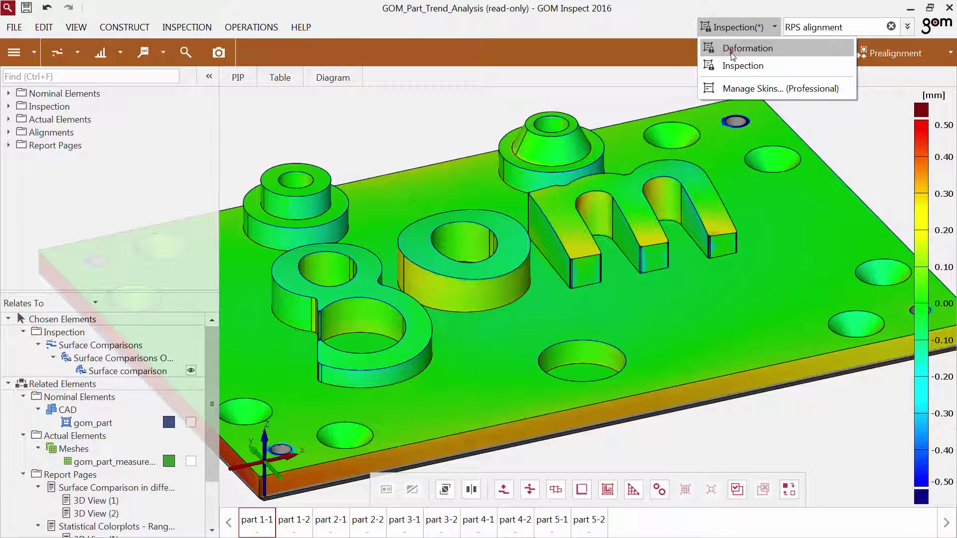
{"action": "left_click", "coordinate": [747, 49]}
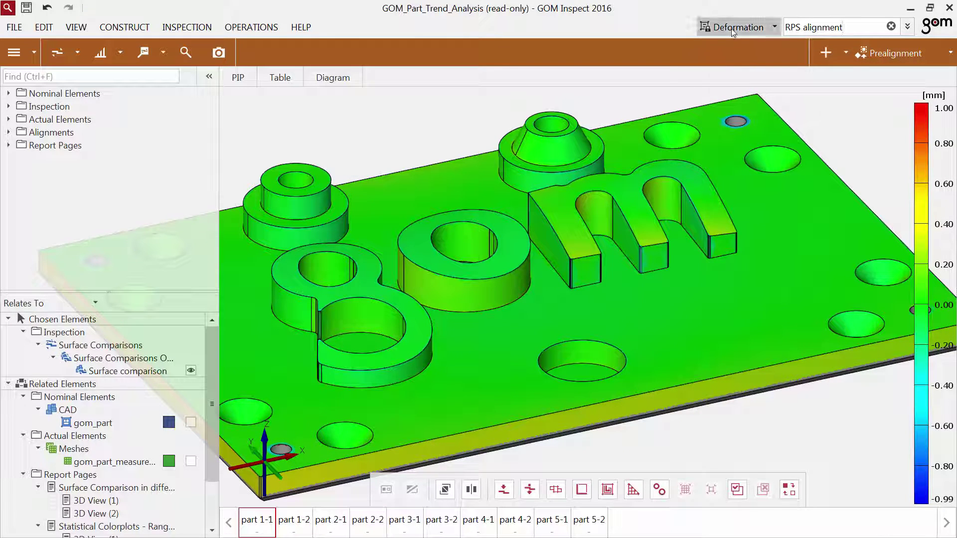
Return to the Inspection skin, then bring up the skin list to manage skins
{"action": "left_click", "coordinate": [731, 30]}
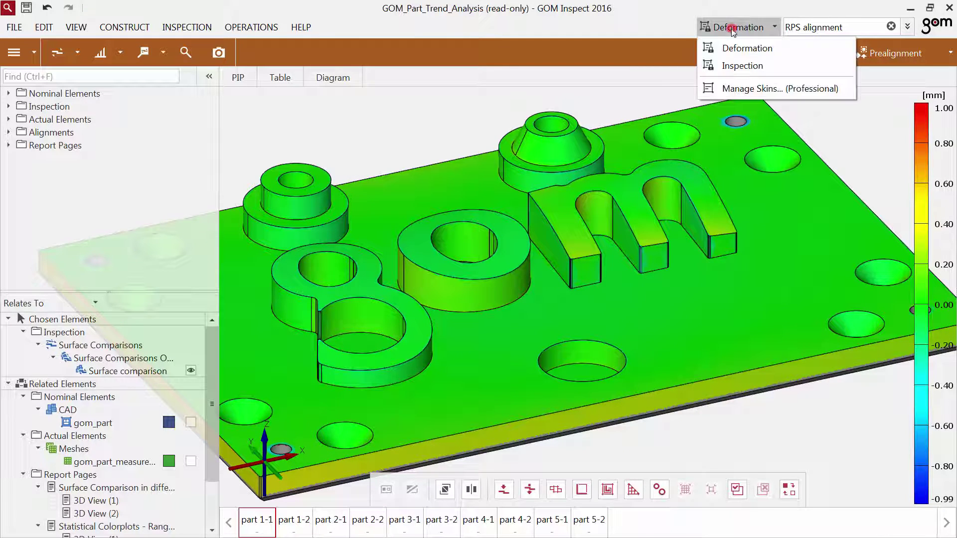
{"action": "left_click", "coordinate": [733, 66]}
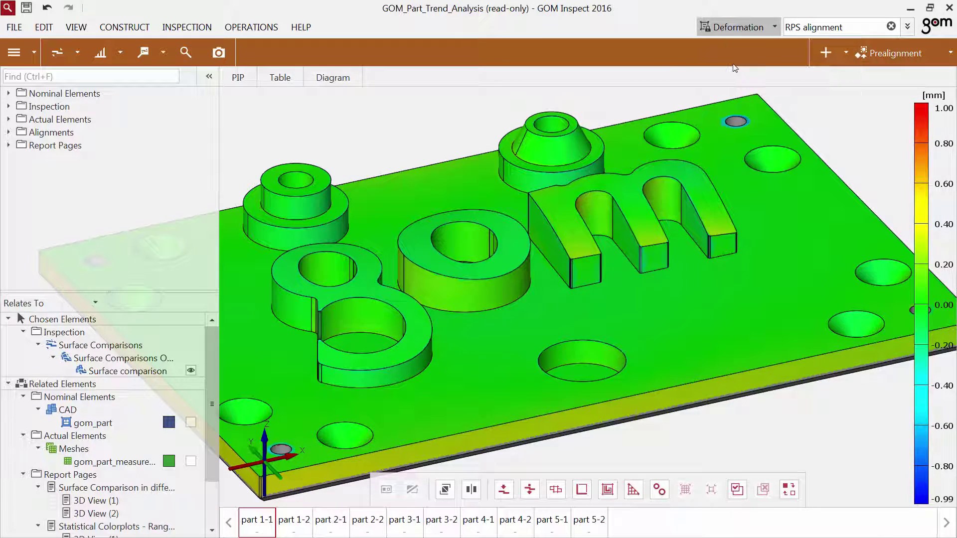
{"action": "left_click", "coordinate": [736, 28]}
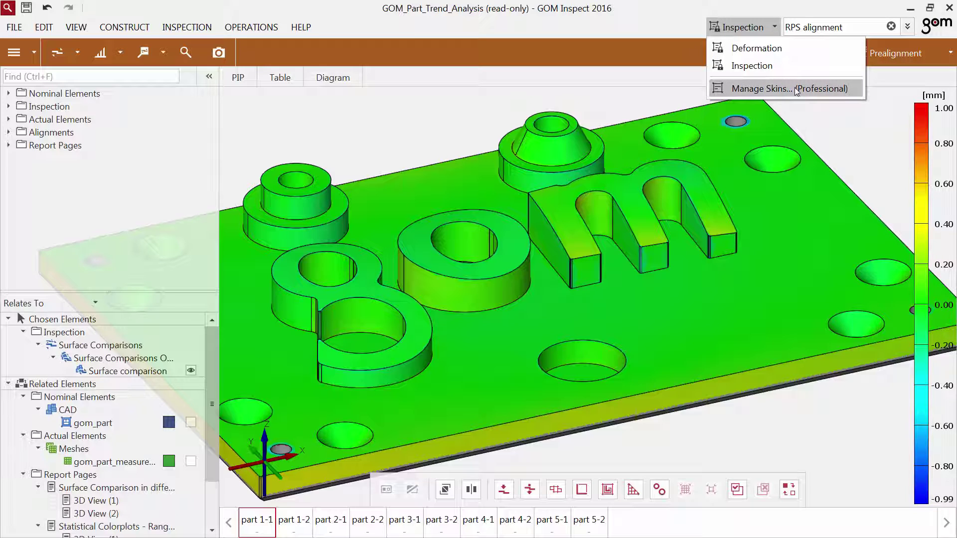